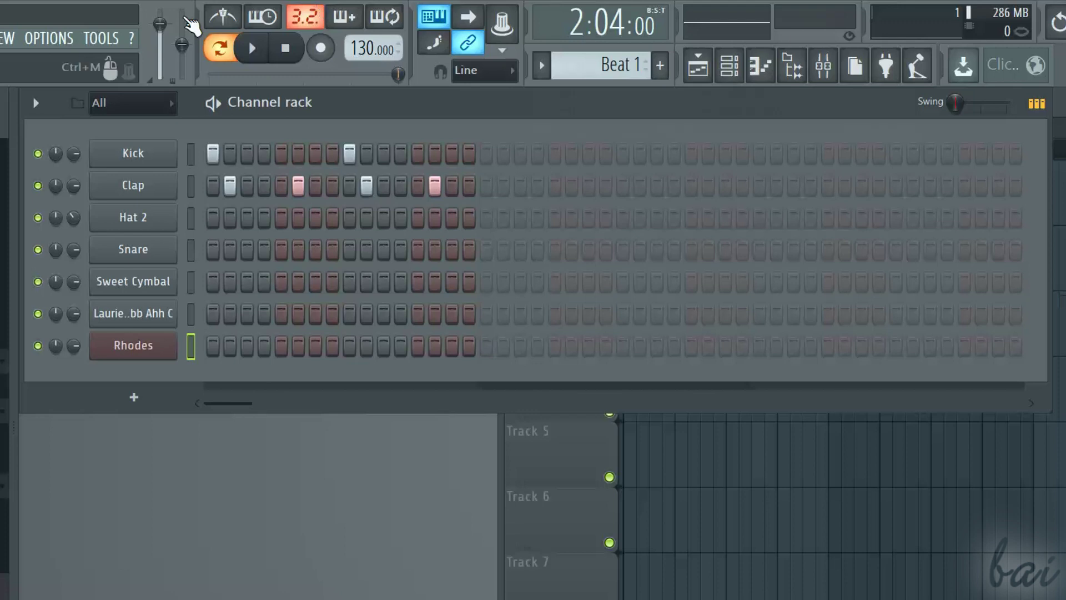
Play the Beat 3 pattern, then switch playback to Speech and Basic Melody.
click(600, 65)
click(568, 141)
key(space)
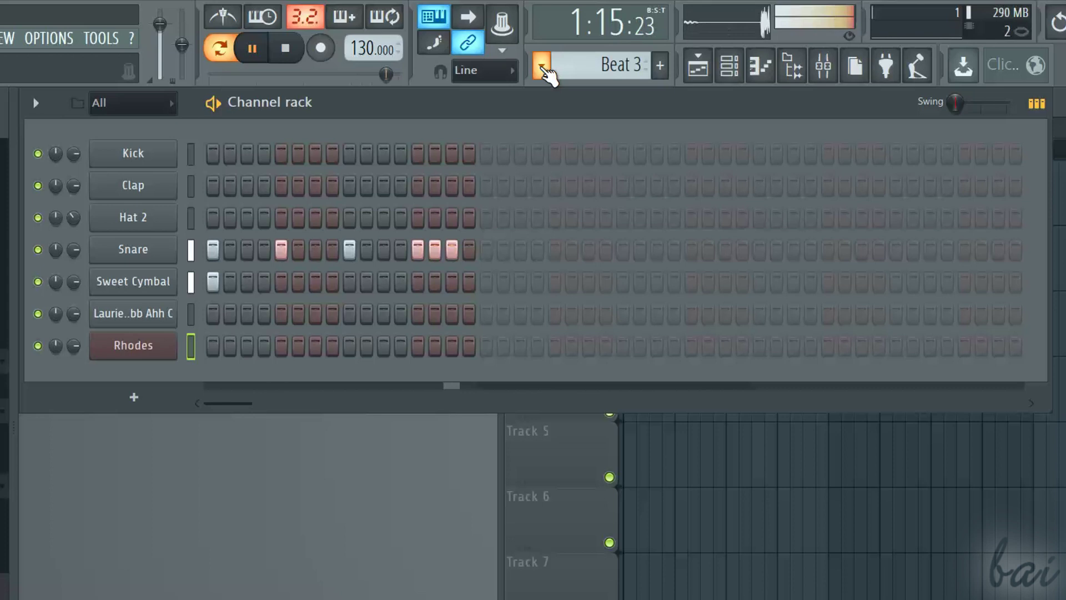
click(543, 67)
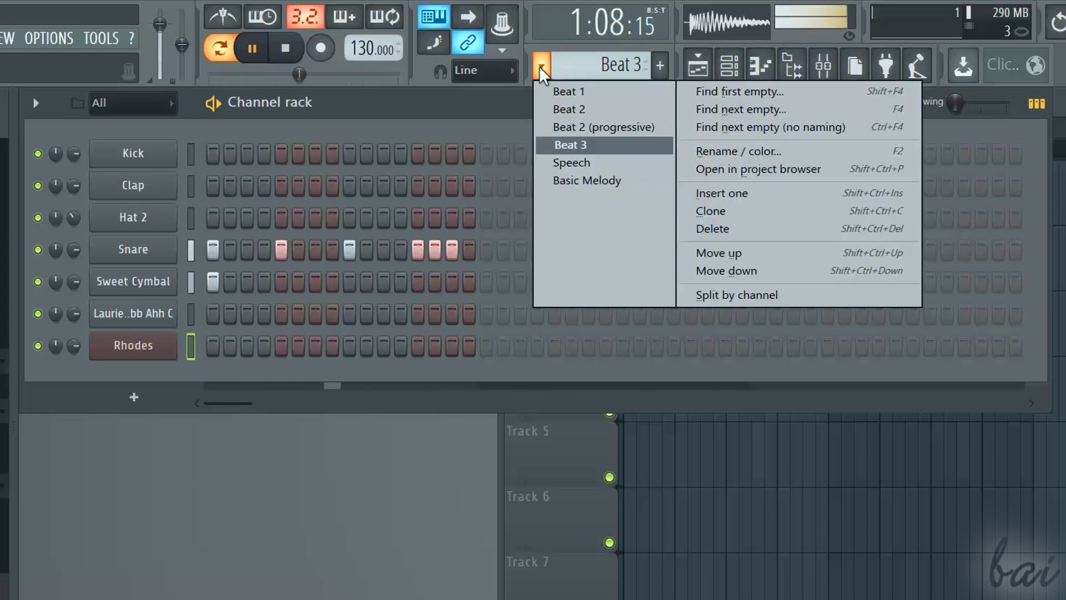
click(589, 163)
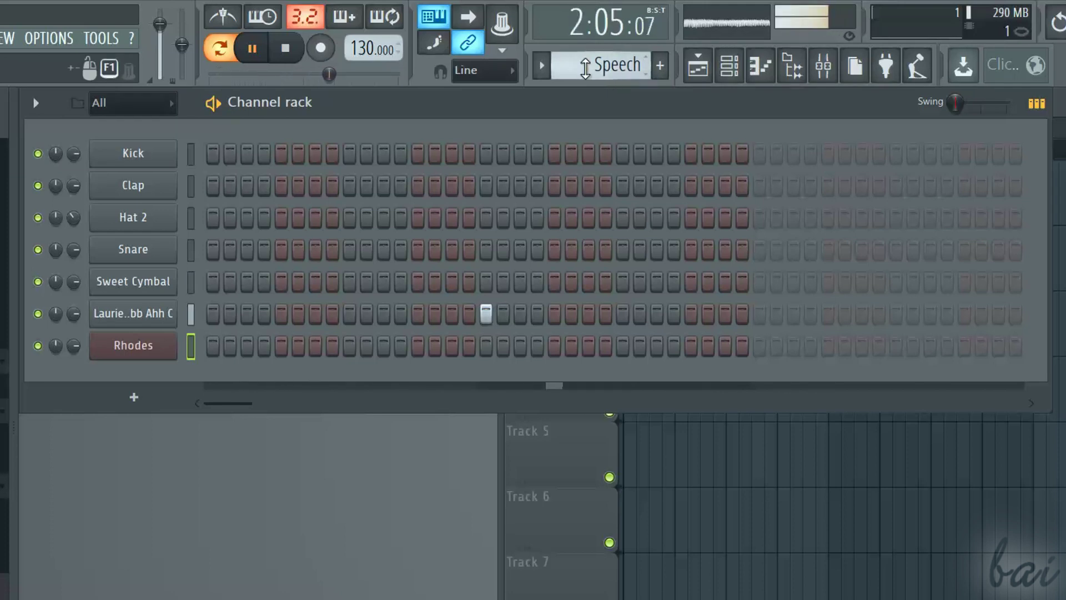
click(543, 68)
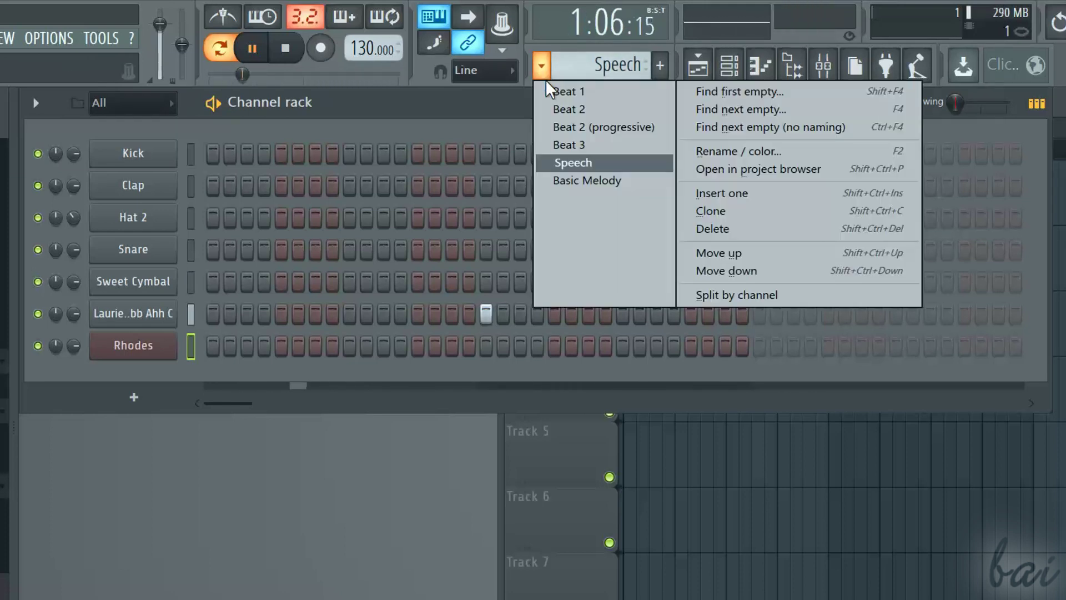
click(581, 178)
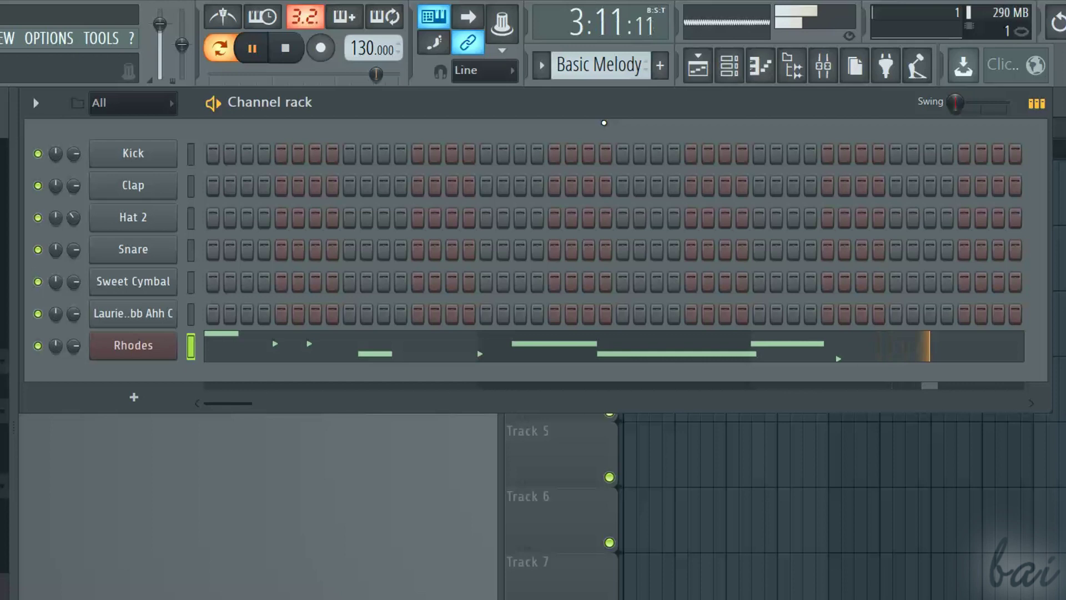
Step back to Beat 1, then move on to Beat 2 and Beat 2 (progressive).
key(KP_Subtract)
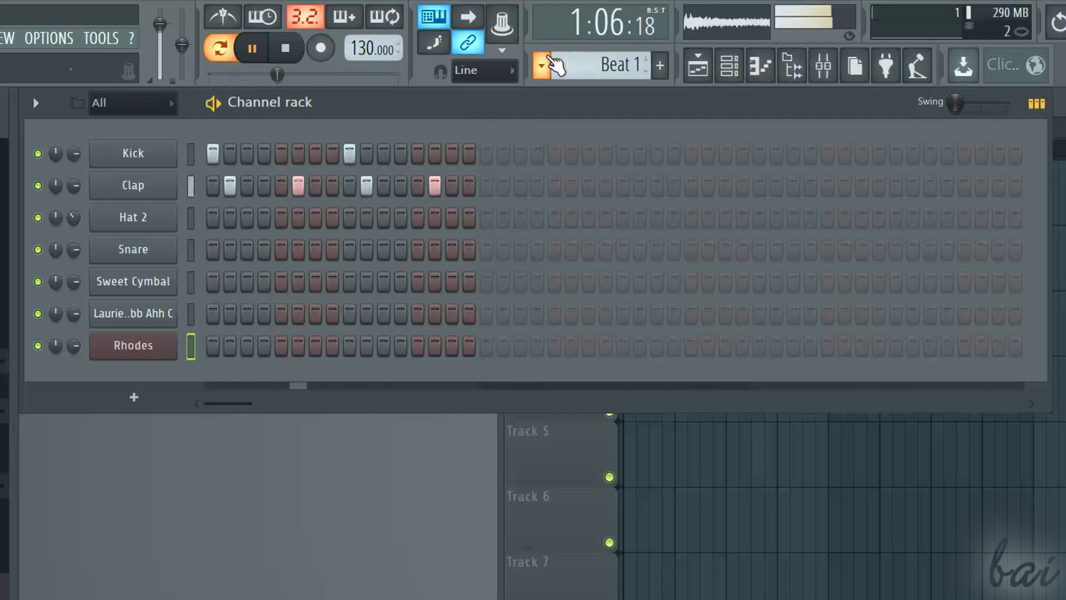
click(547, 64)
click(564, 109)
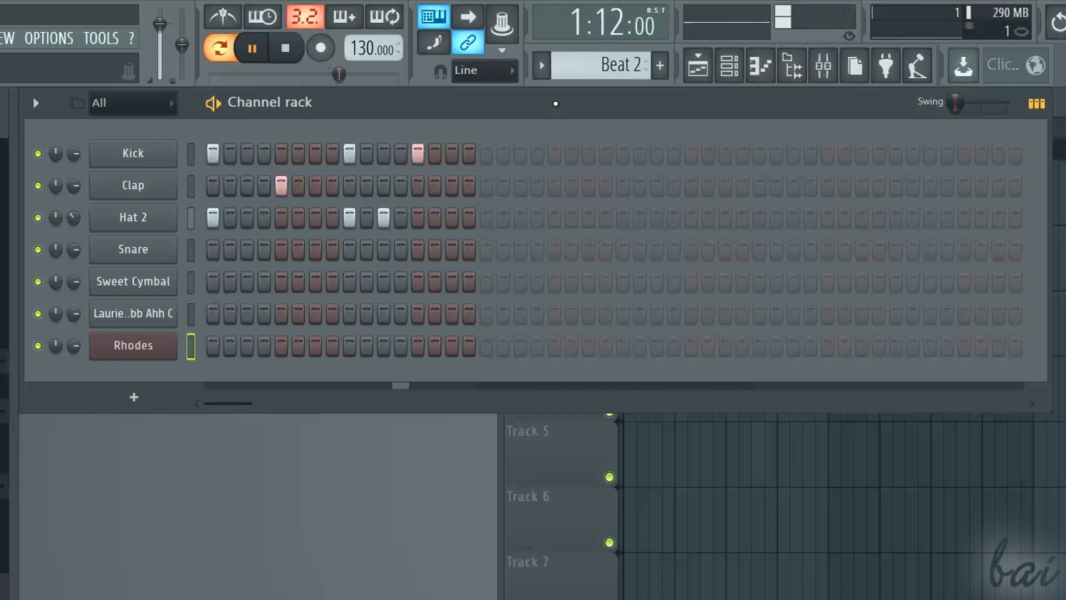
click(542, 68)
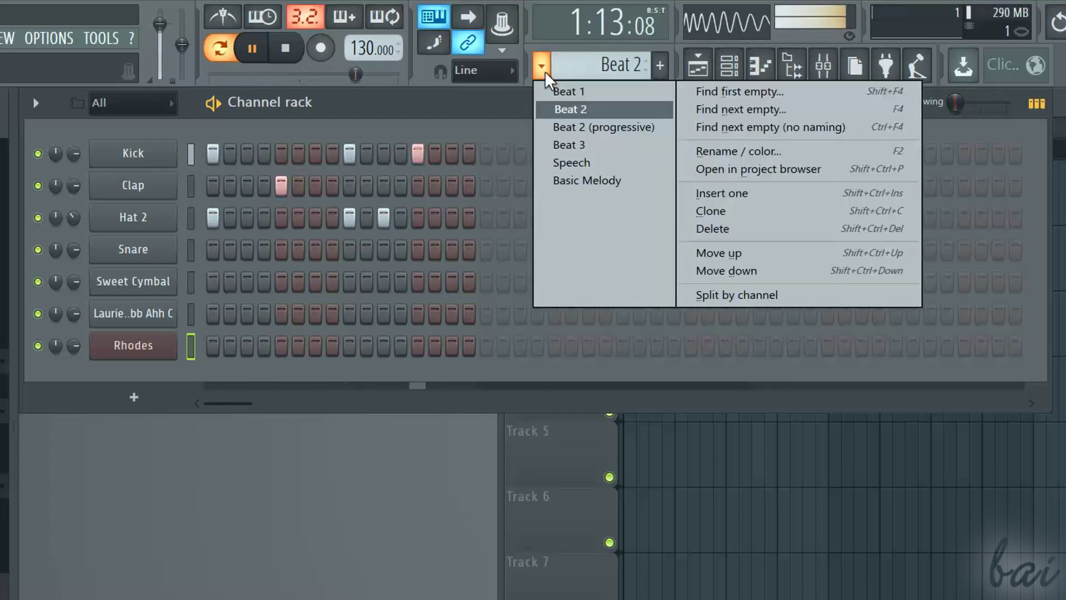
click(570, 127)
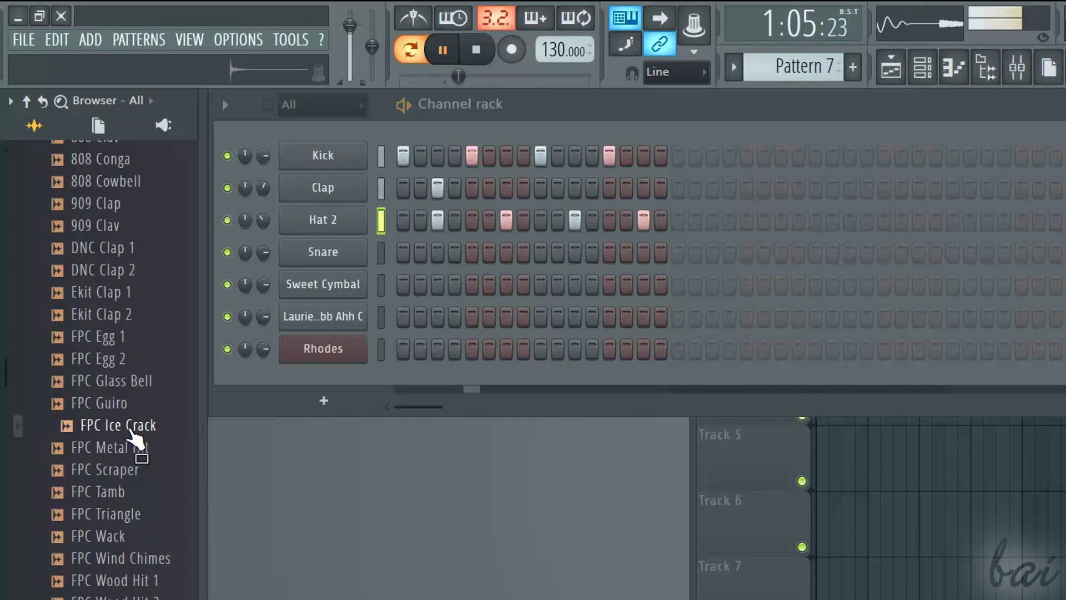
Add FPC Ice Crack as a channel and, while playing, turn on Kick steps 1 and 5.
drag(133, 439, 383, 391)
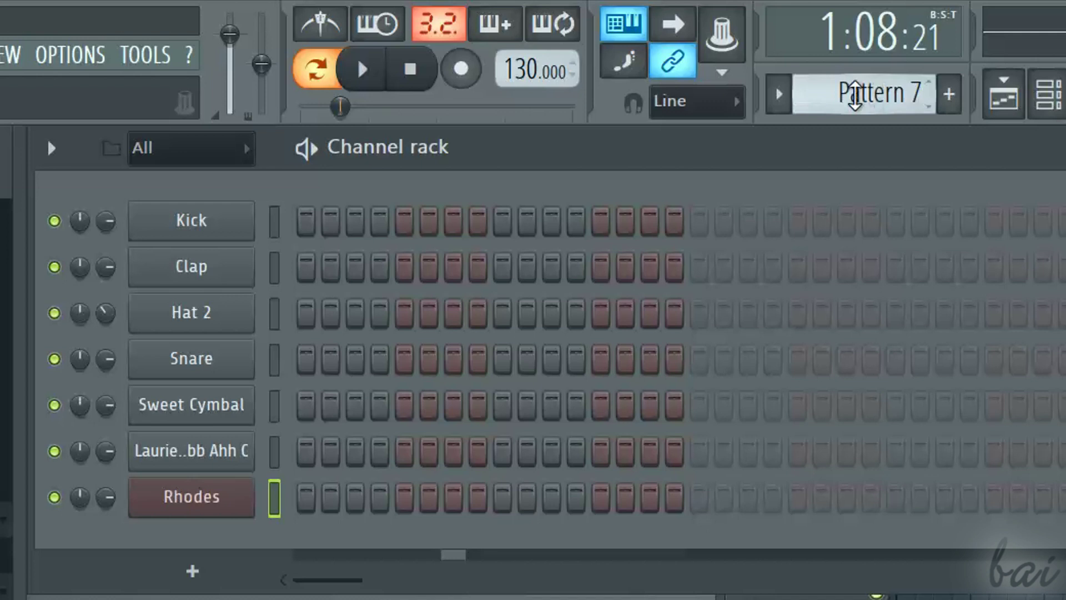
click(363, 70)
click(305, 221)
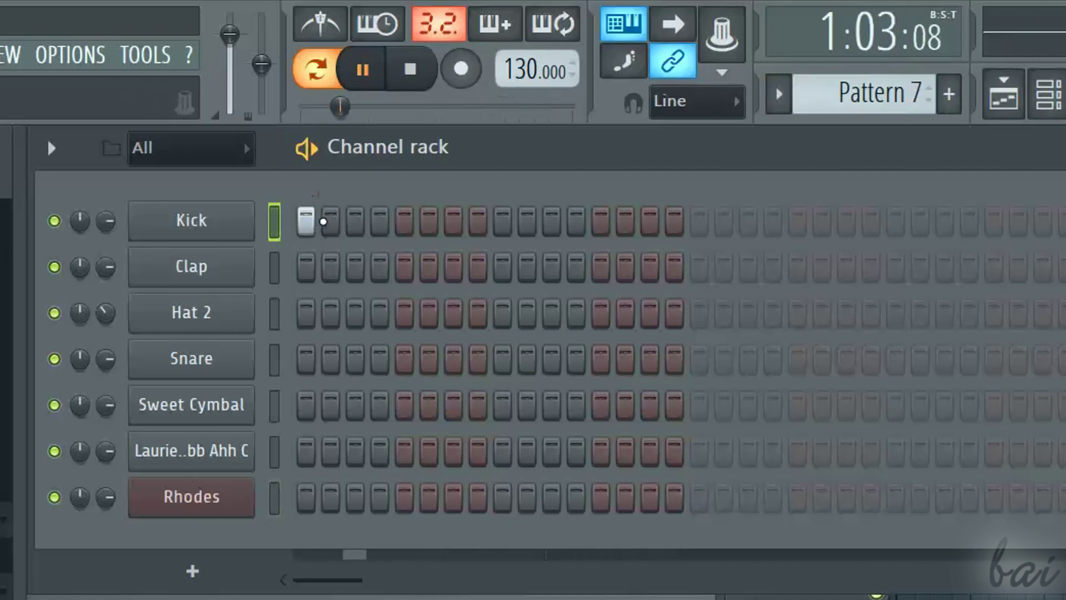
drag(404, 221, 428, 221)
click(428, 221)
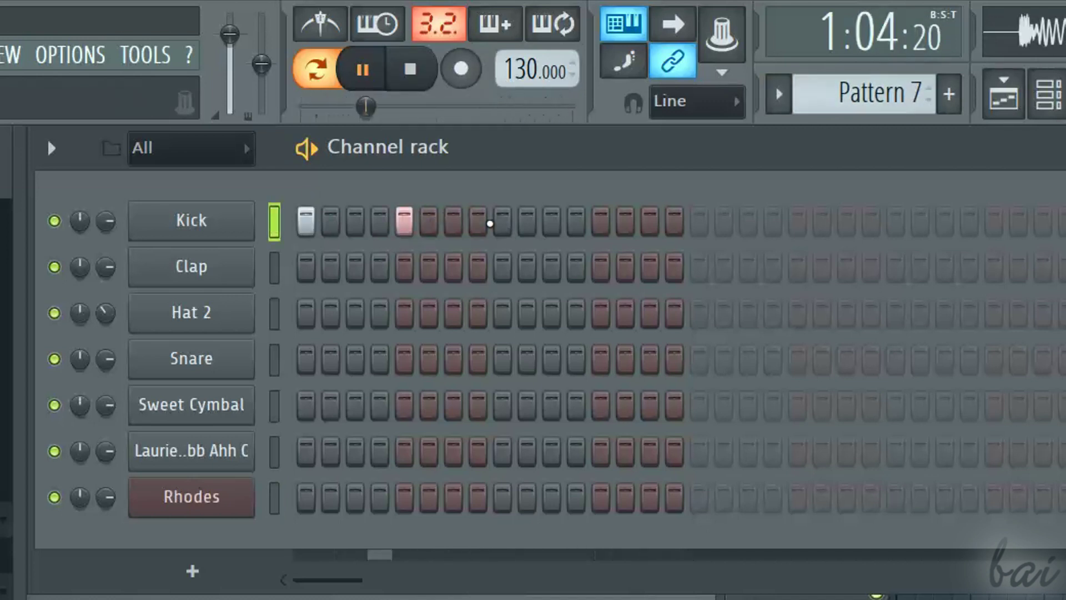
Add Kick steps 9 and 13, then play the Beat 1 pattern and stop.
click(502, 221)
click(601, 221)
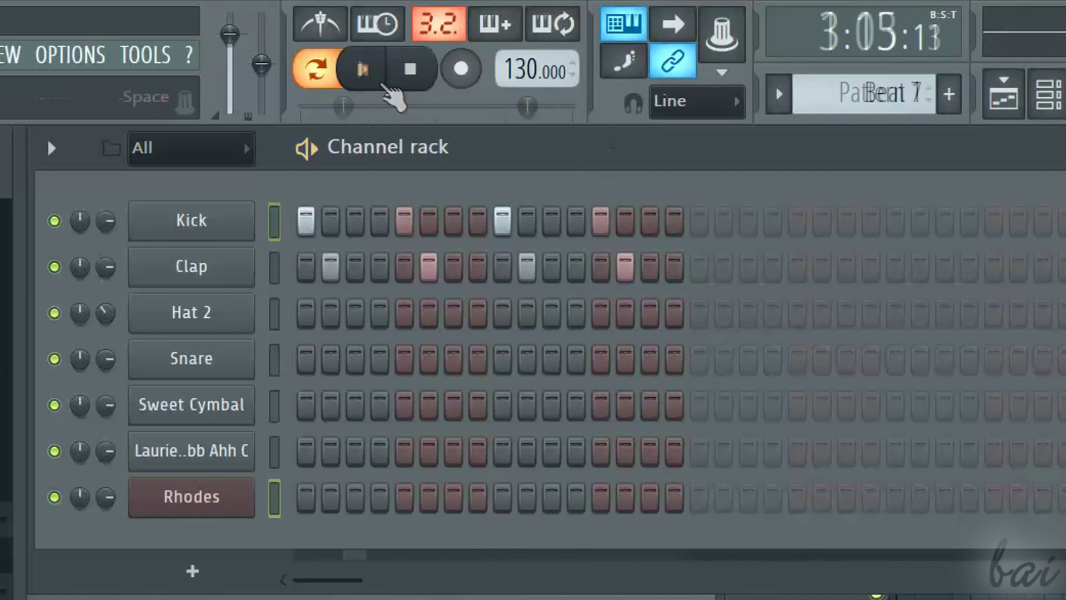
click(363, 69)
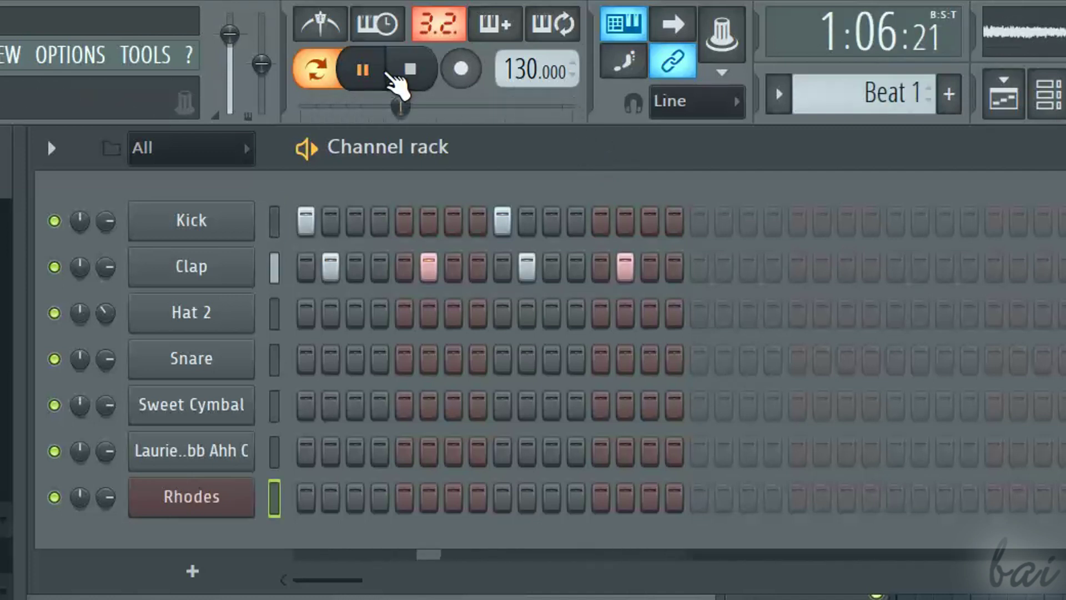
click(411, 70)
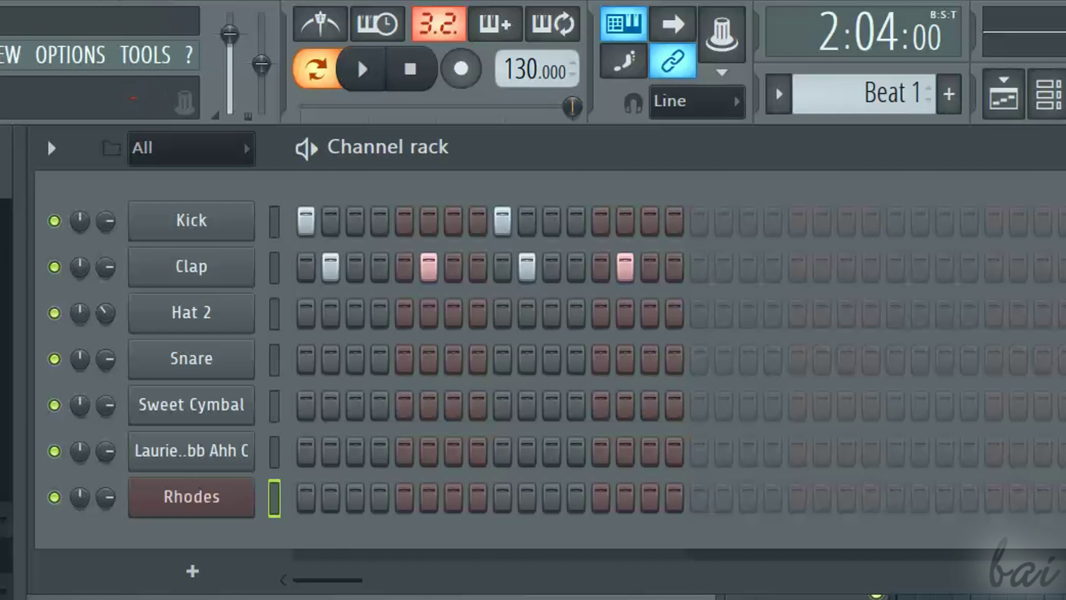
Preview the 909, Bracke, Ekit, FPC 3 and Grv Kick 03 kicks, then collapse Kicks.
click(87, 317)
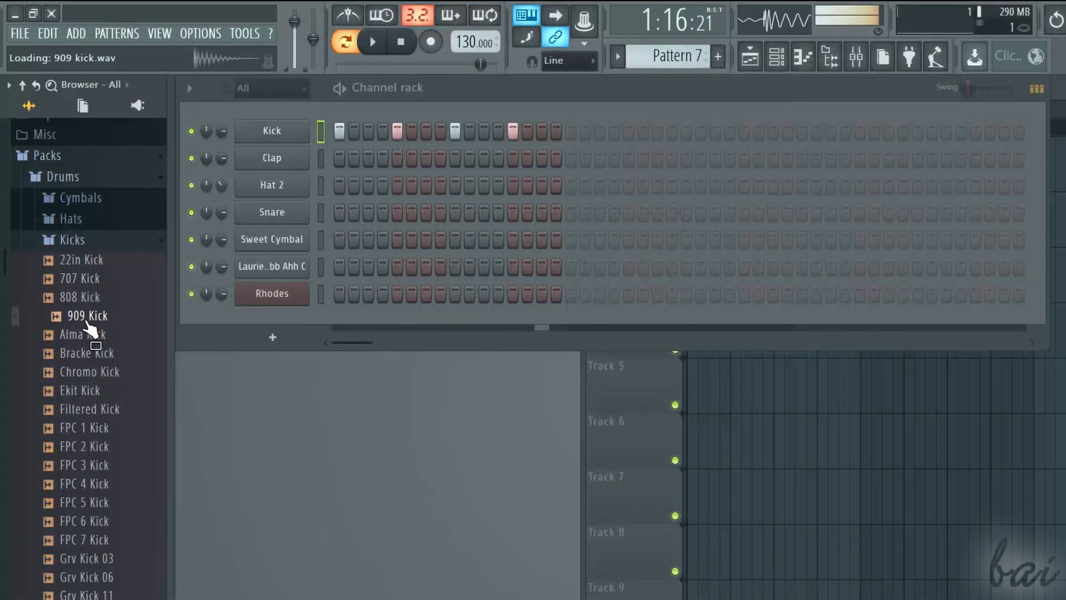
click(78, 355)
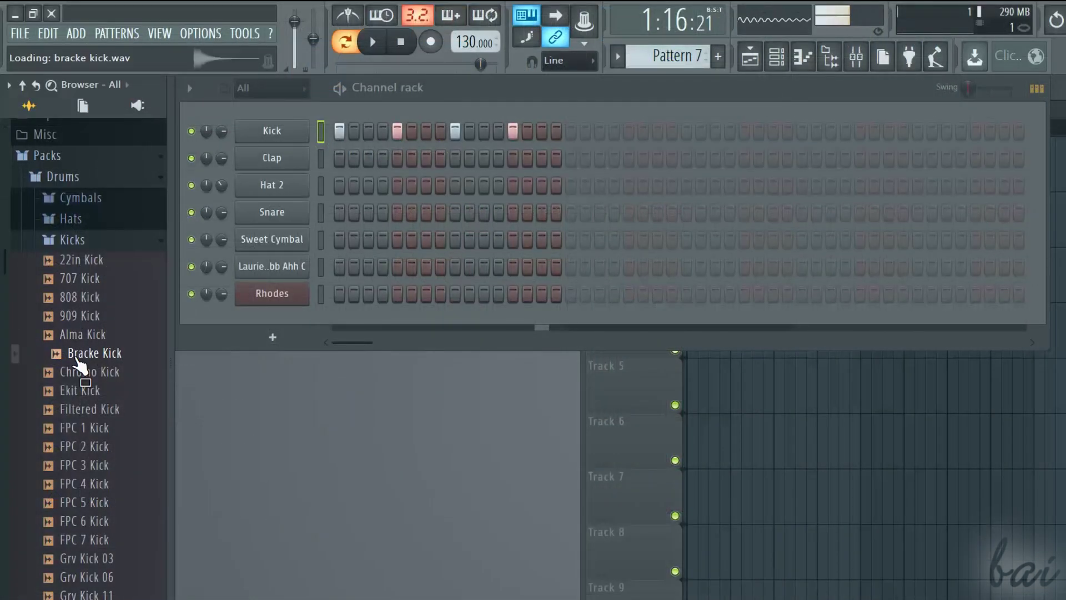
click(74, 391)
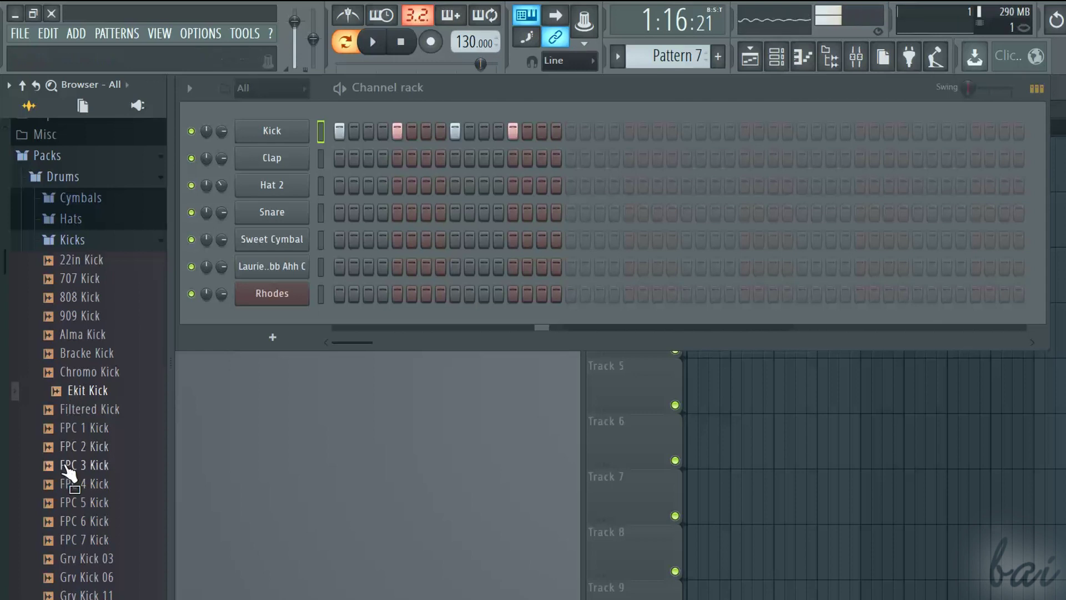
click(68, 468)
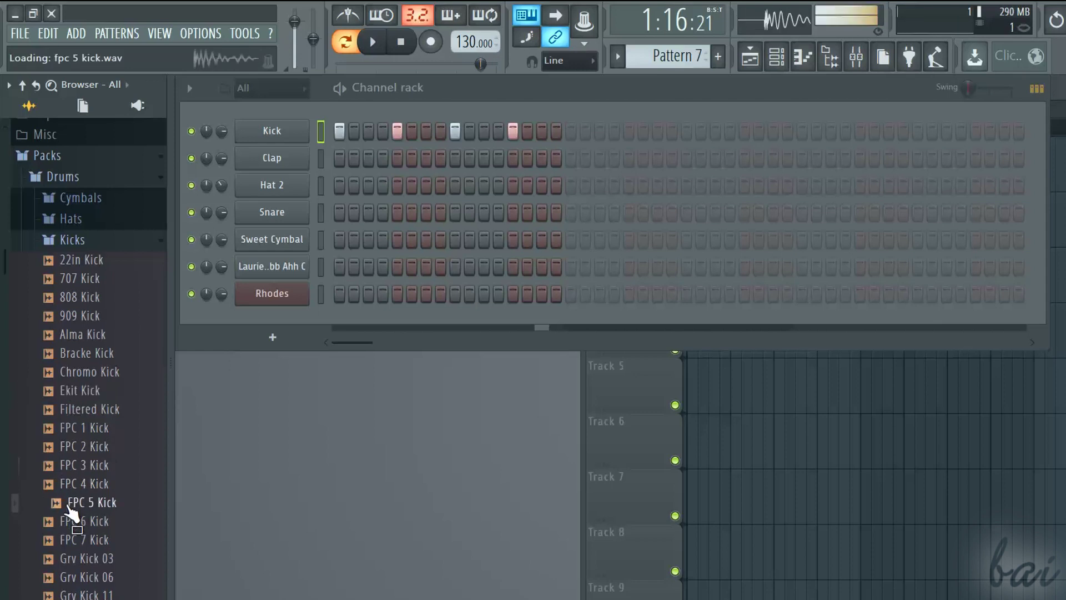
click(71, 560)
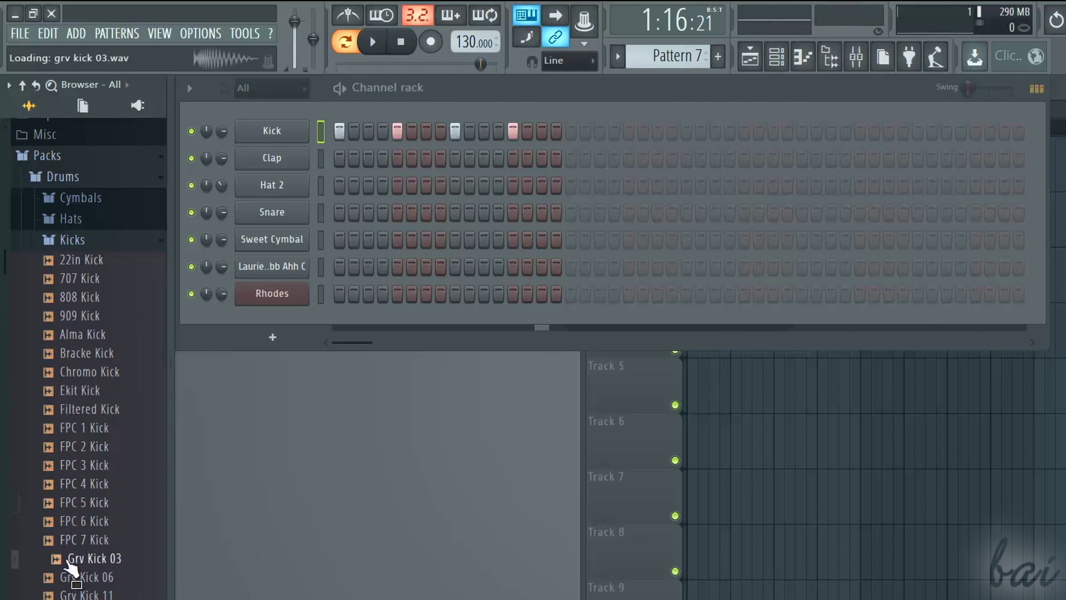
click(89, 238)
Audition the hats 707 OH, 909 OH, 808 OH, Bracke CH 1, Chromo CH 1 and Clank CH 1.
click(94, 221)
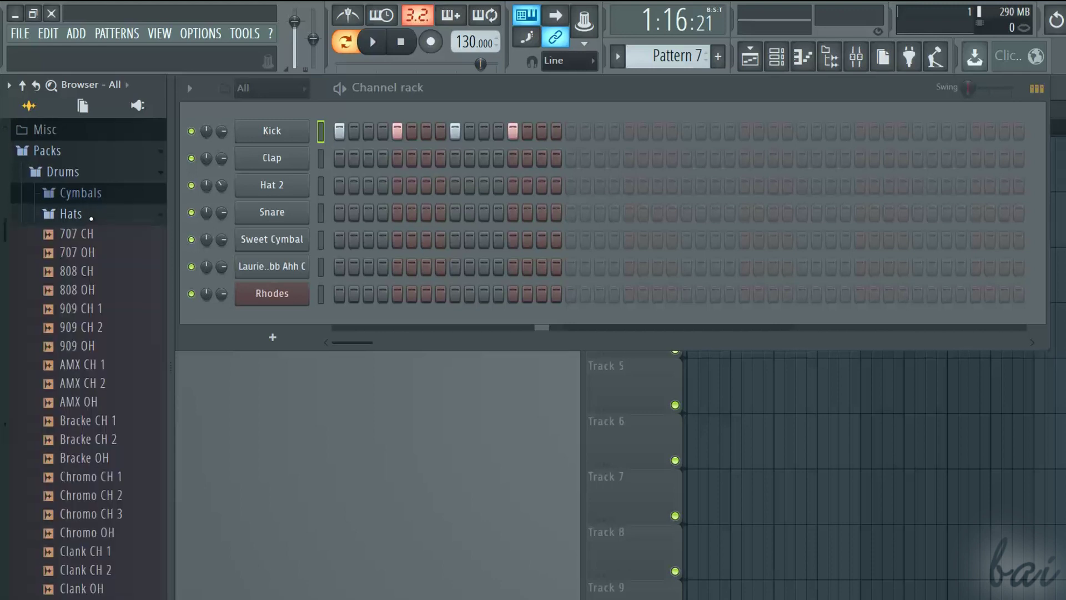
click(81, 260)
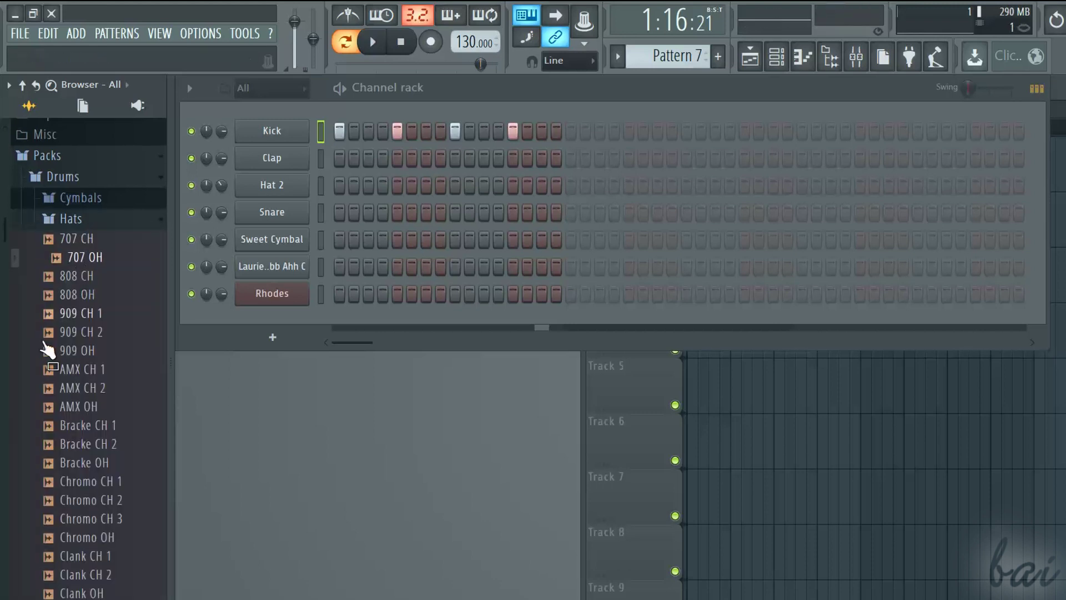
click(53, 350)
click(78, 297)
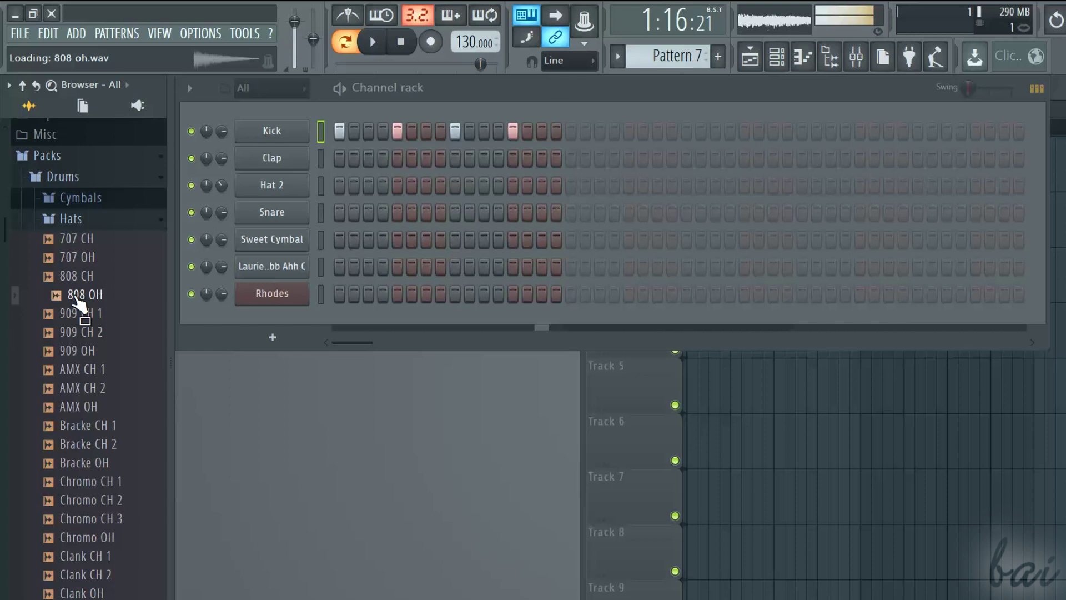
click(75, 426)
click(55, 481)
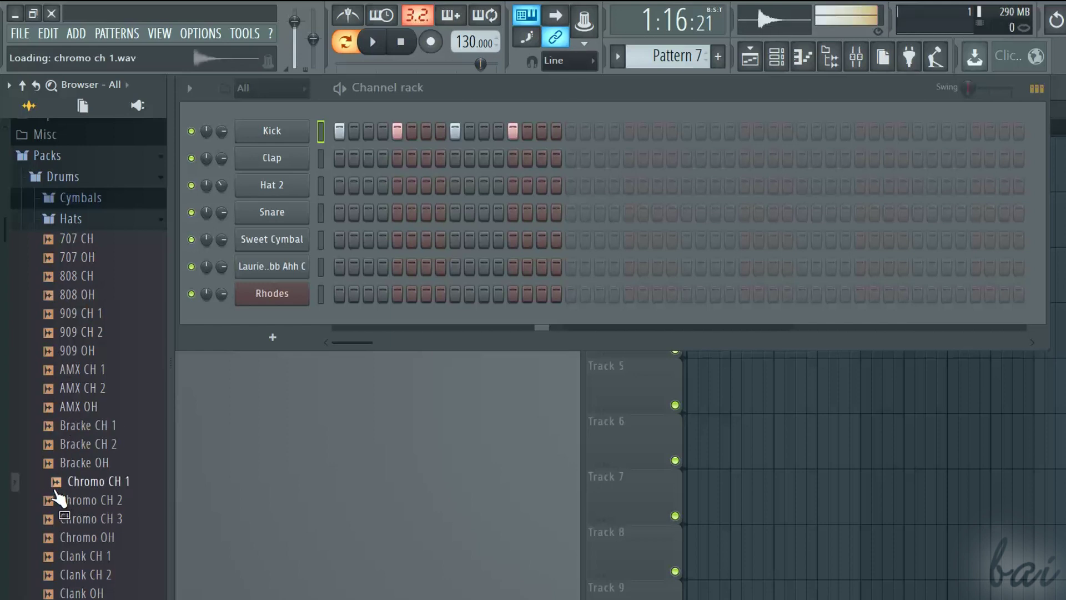
click(61, 556)
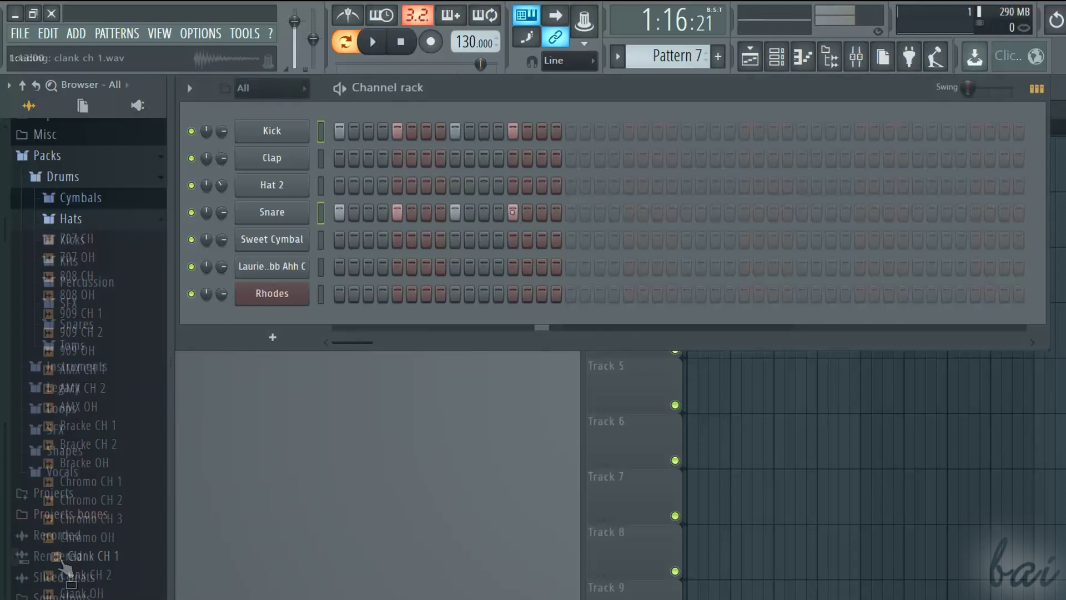
With the pattern playing, preview 707 Rim, 909 Rim, Alum Snare 2, BBox, Dilloo and Chromo snares.
click(373, 41)
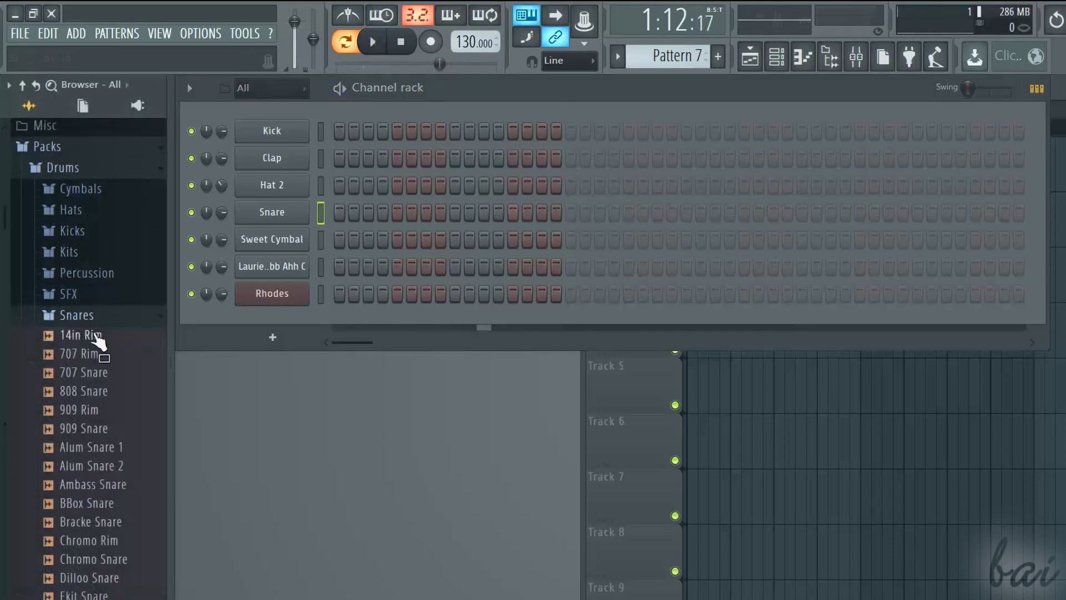
click(101, 363)
click(89, 424)
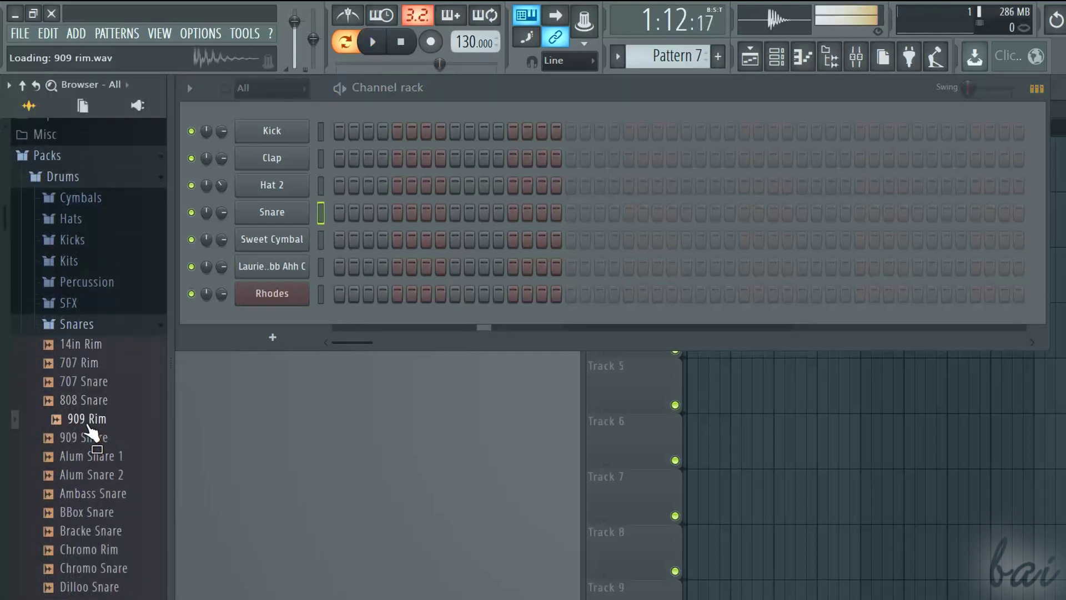
click(83, 474)
click(84, 512)
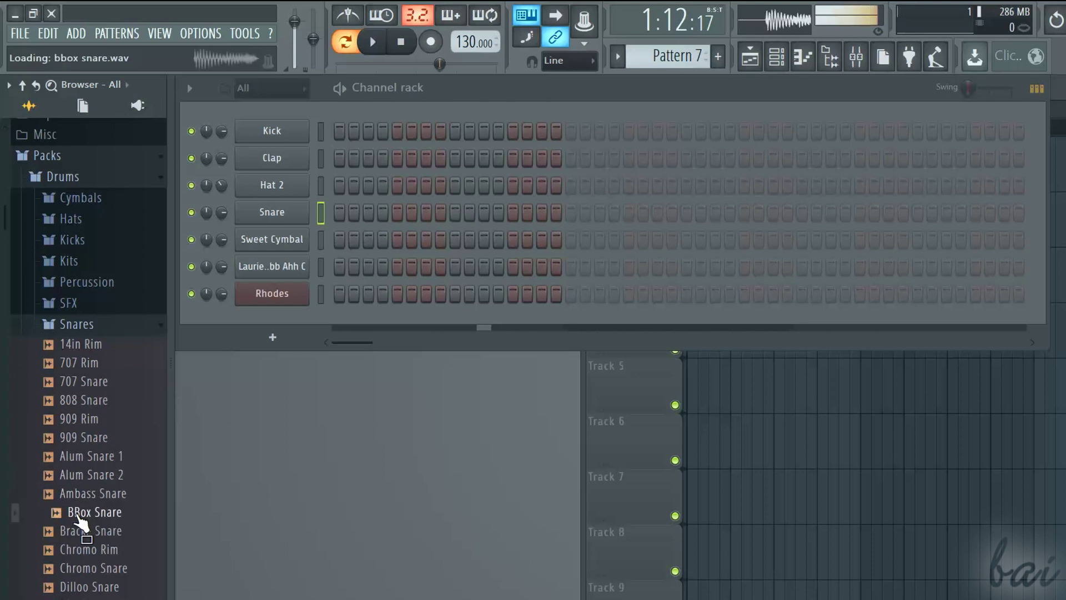
click(83, 586)
click(89, 568)
scroll(81, 589, down, 4)
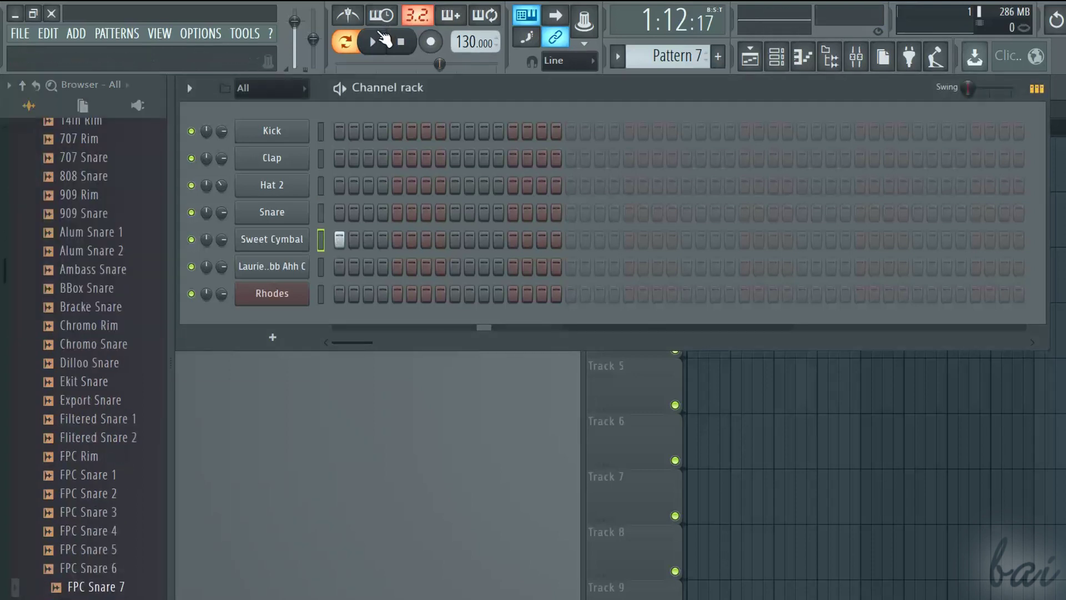
During playback, add Sweet Cymbal step 5, then clear steps 8, 5 and 1.
key(space)
click(397, 239)
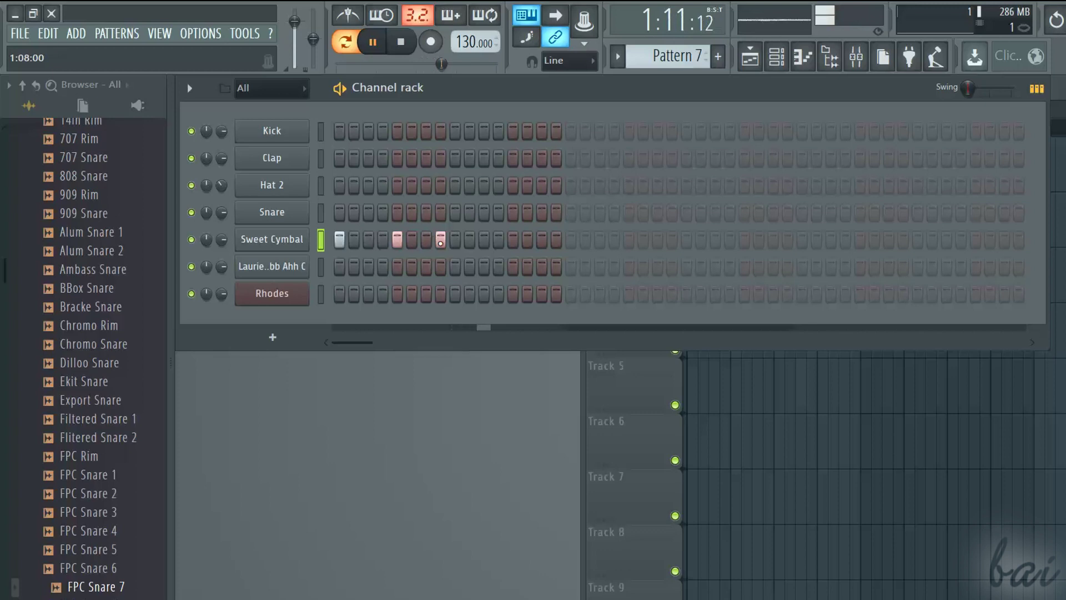
click(440, 239)
click(397, 239)
click(339, 239)
Stop playback and audition Grv Ride 02, Ekit Cymbal 3, Ekit Cymbal 1 and Blang Crash.
key(space)
scroll(89, 389, up, 10)
click(94, 479)
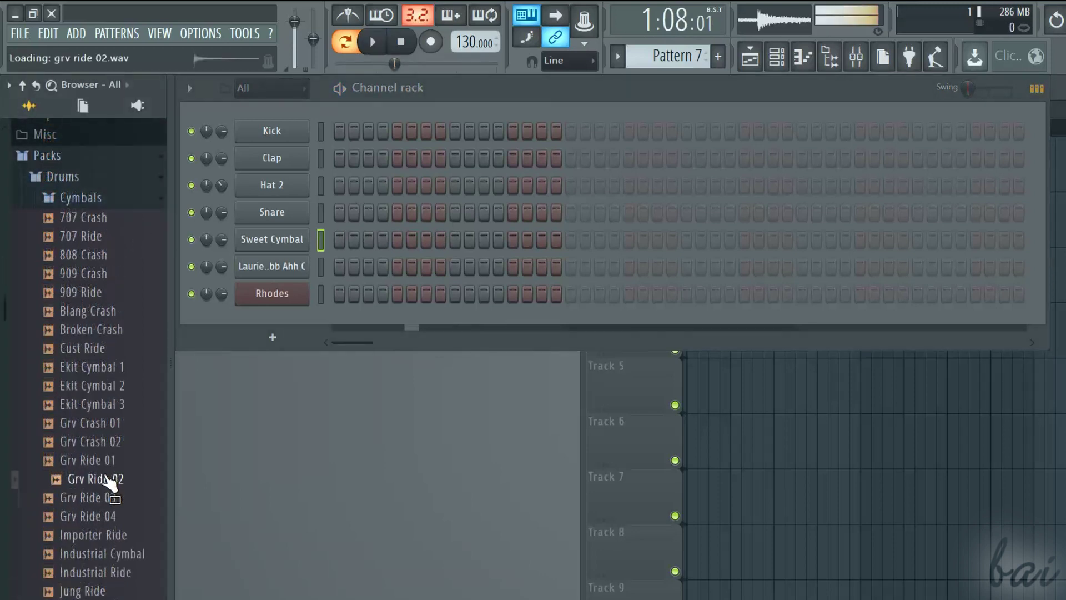
click(103, 405)
click(114, 369)
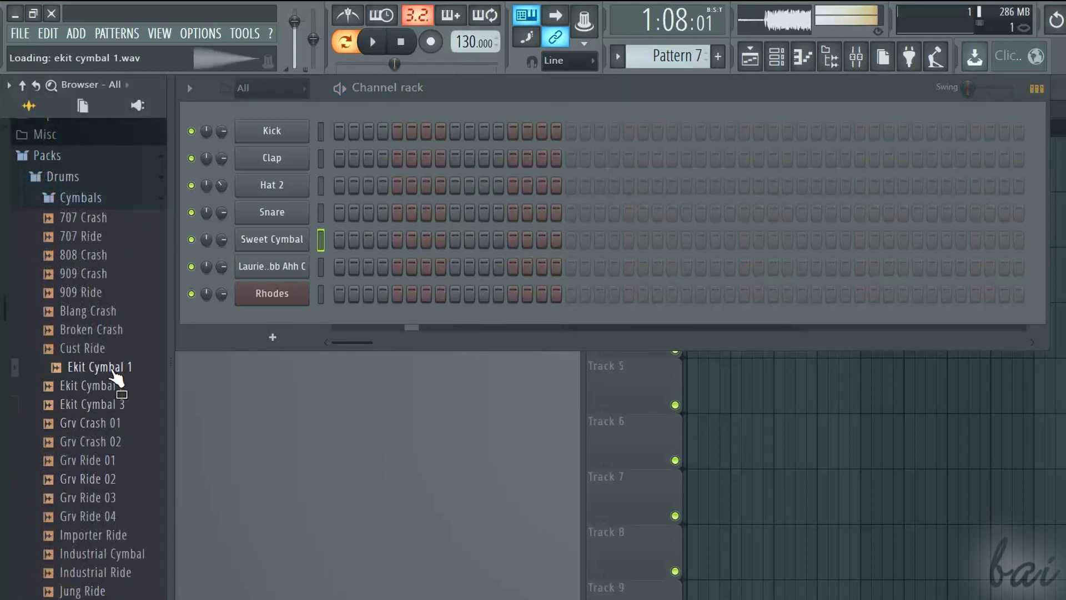
click(110, 314)
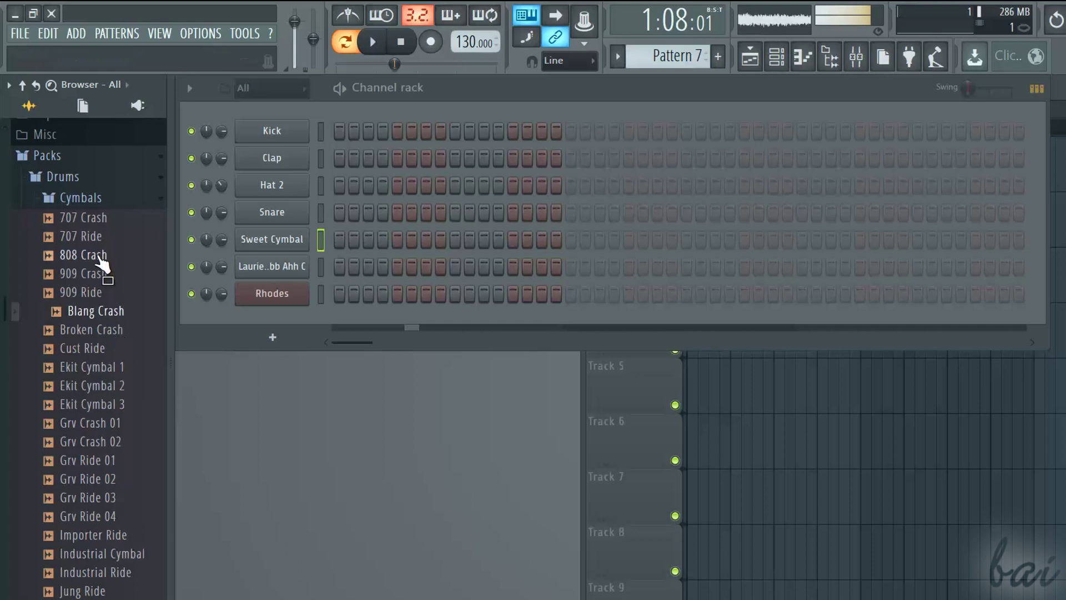
Drop the chosen cymbal onto the Clap row, turn on its first step, and collapse Cymbals.
drag(100, 261, 338, 150)
click(373, 42)
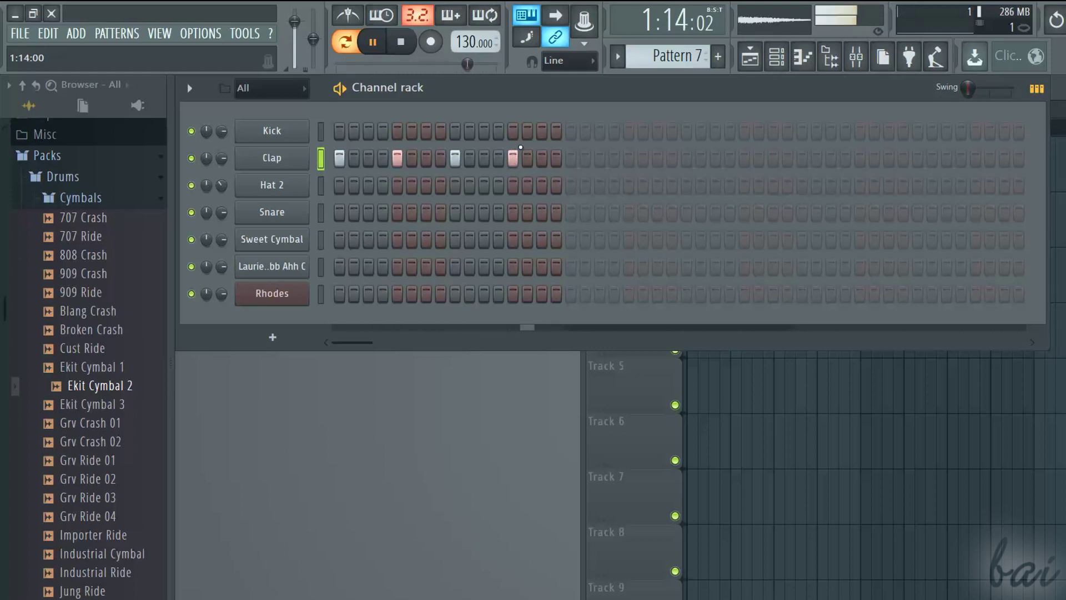
click(92, 201)
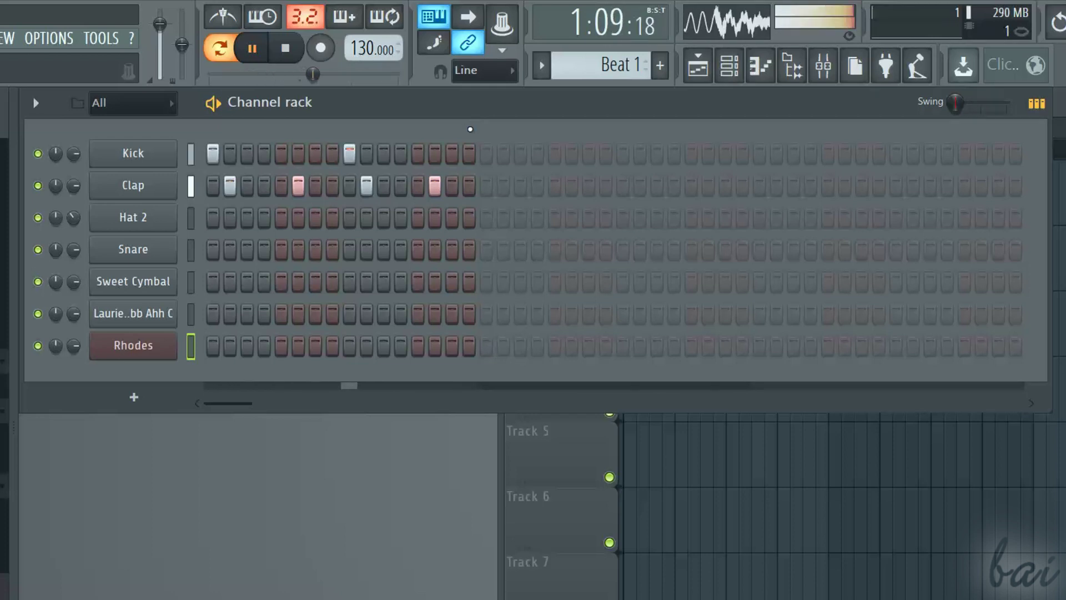
Switch to Pattern 7, add FPC Ice Crack as a channel and enable its first step.
click(558, 57)
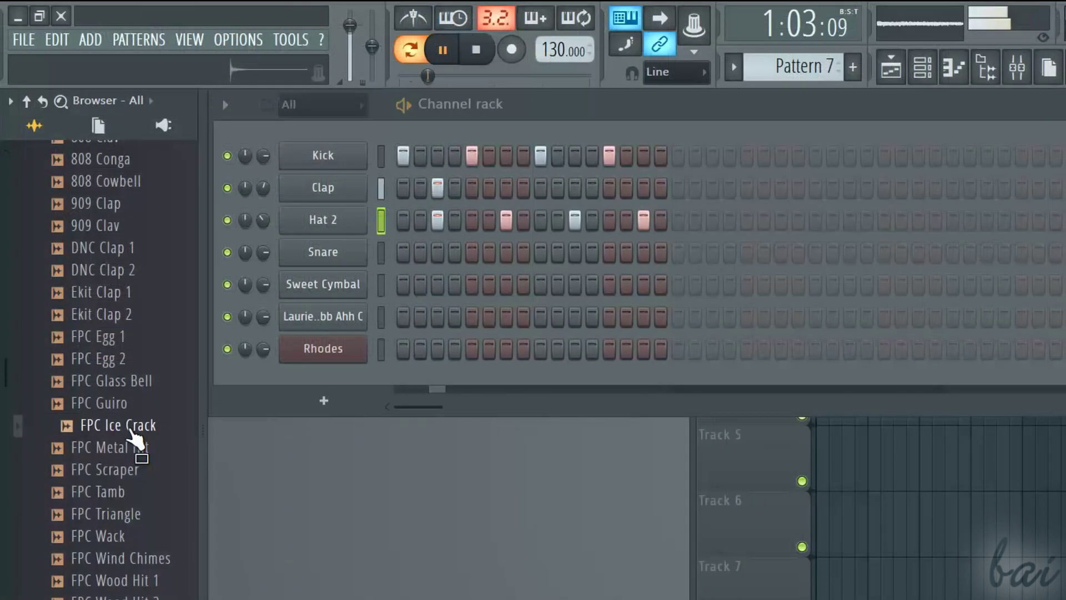
drag(135, 442, 344, 382)
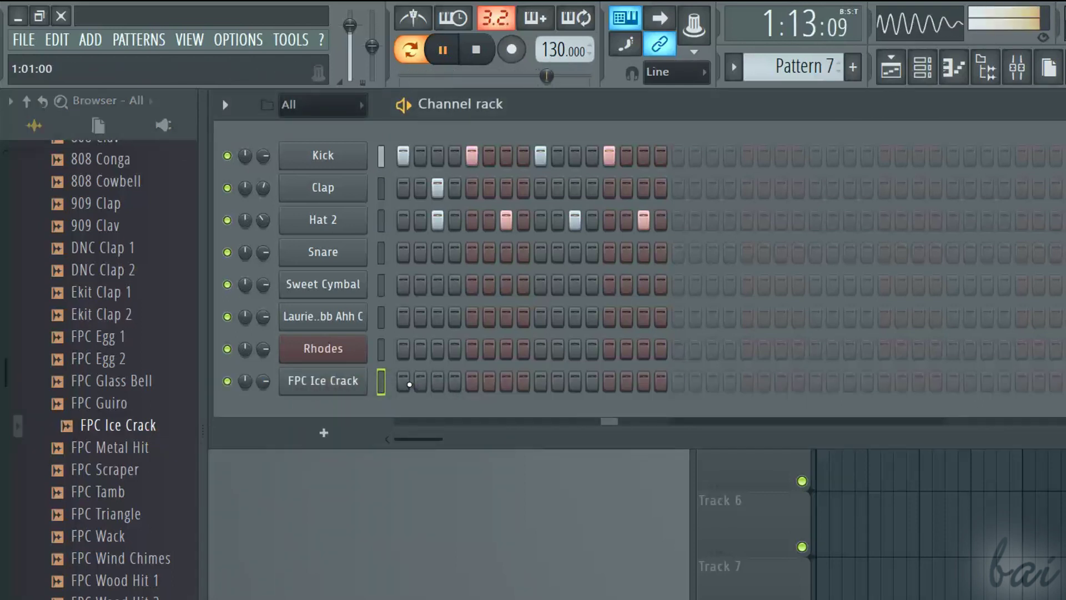
click(403, 381)
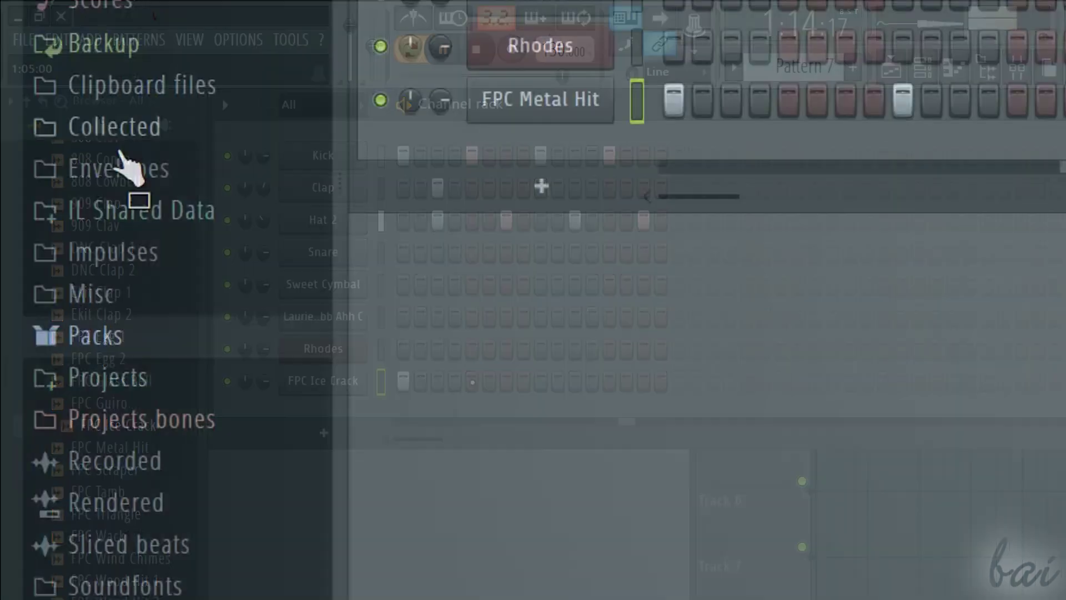
In Packs > Drums, preview 909 Clap, DNC Clap 1 and FPC Ice Crack, then add FPC Ice Crack to the rack.
click(111, 340)
click(137, 156)
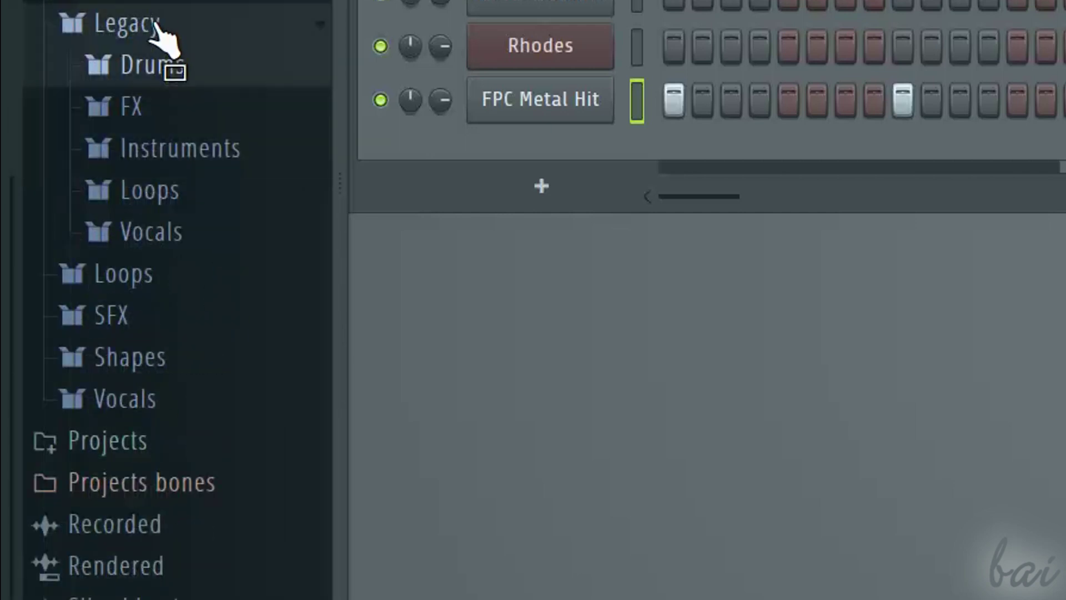
click(145, 25)
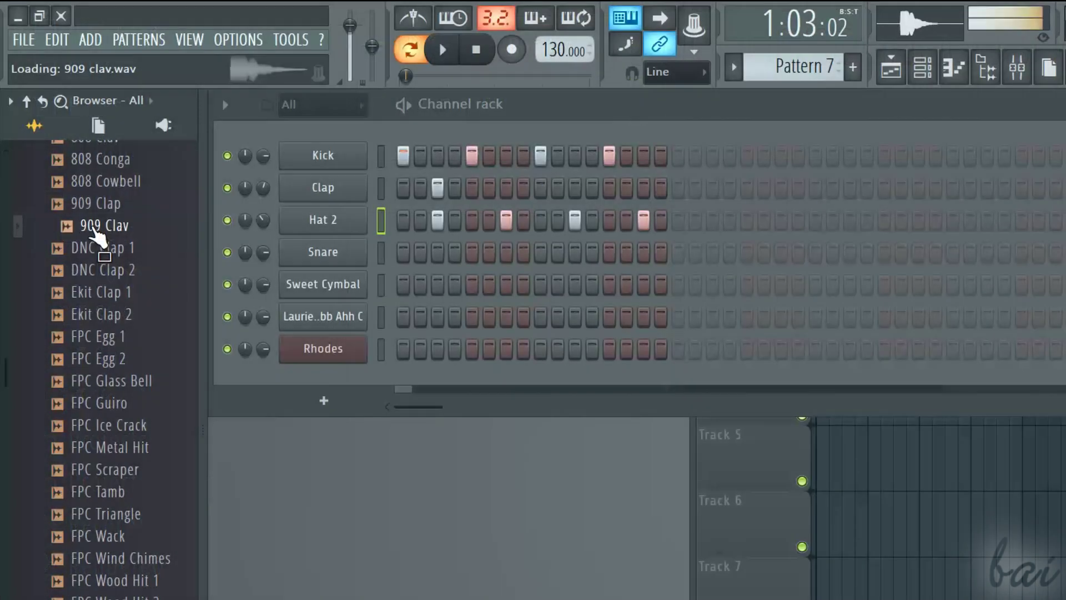
drag(84, 227, 111, 209)
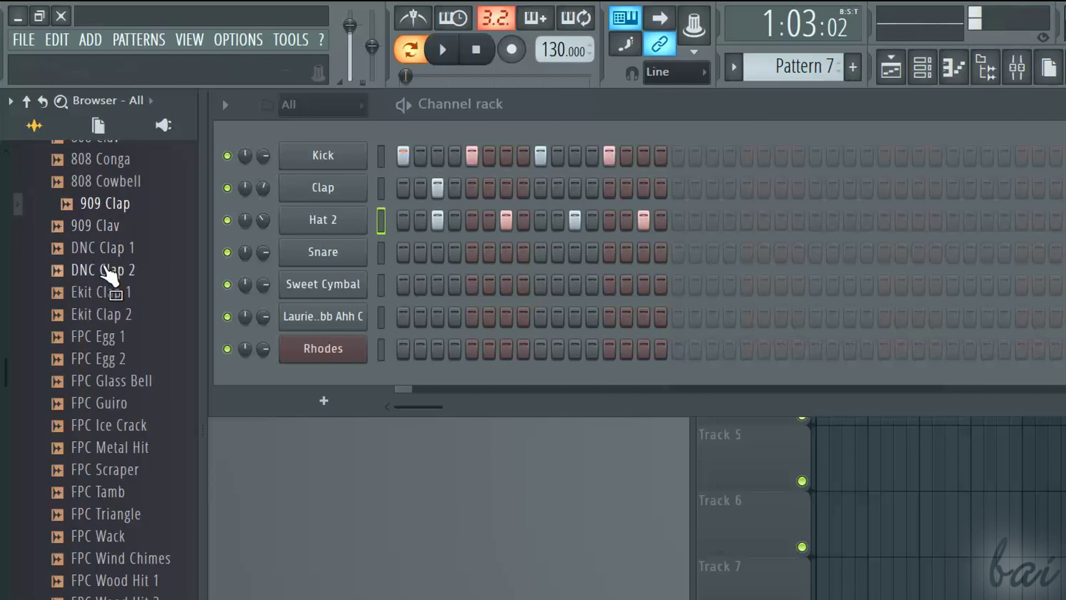
click(105, 248)
key(space)
click(135, 427)
drag(134, 432, 355, 381)
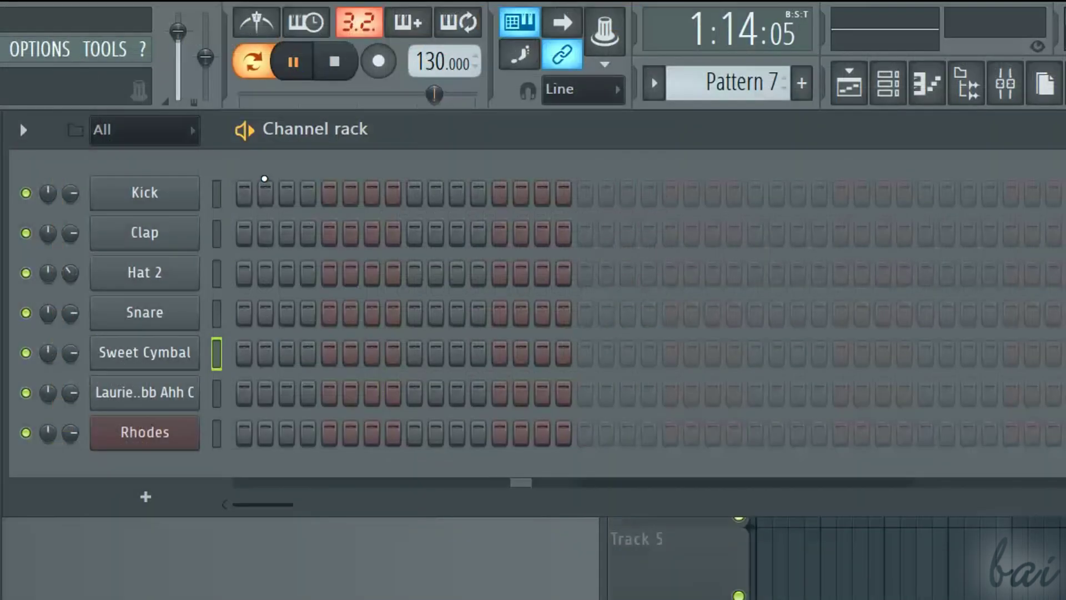
Turn on Kick steps 1, 5, 9 and 13 and Clap step 3, then pan Clap right.
click(244, 193)
click(329, 193)
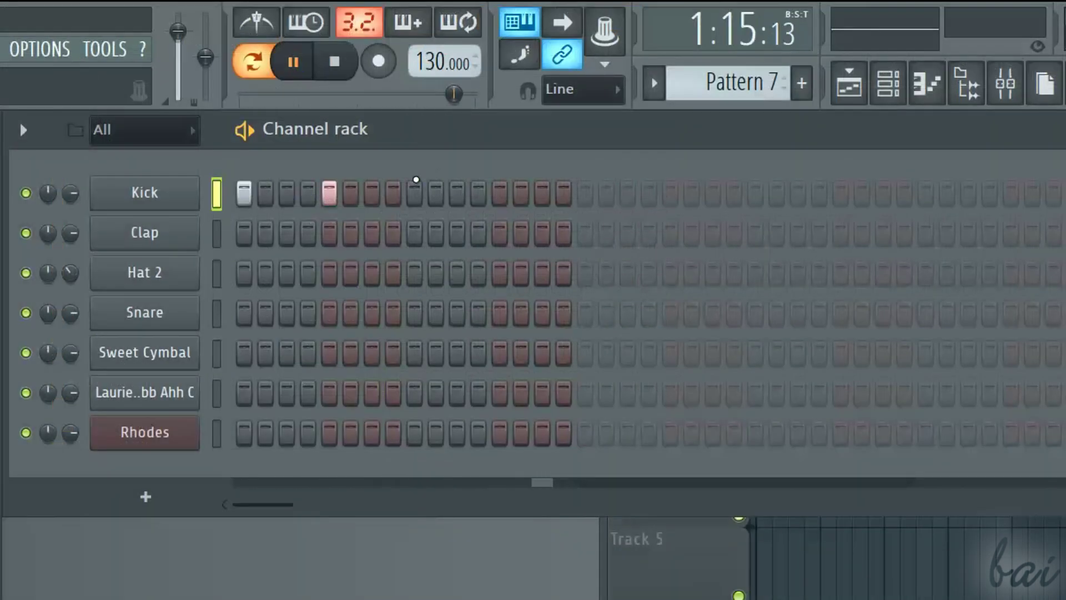
click(414, 192)
click(500, 192)
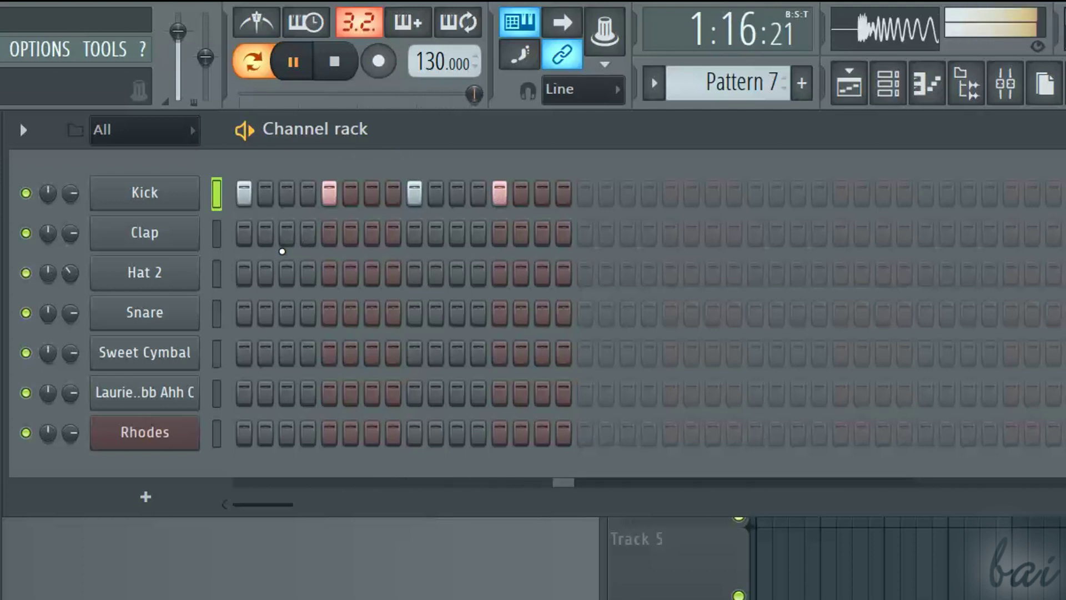
click(287, 232)
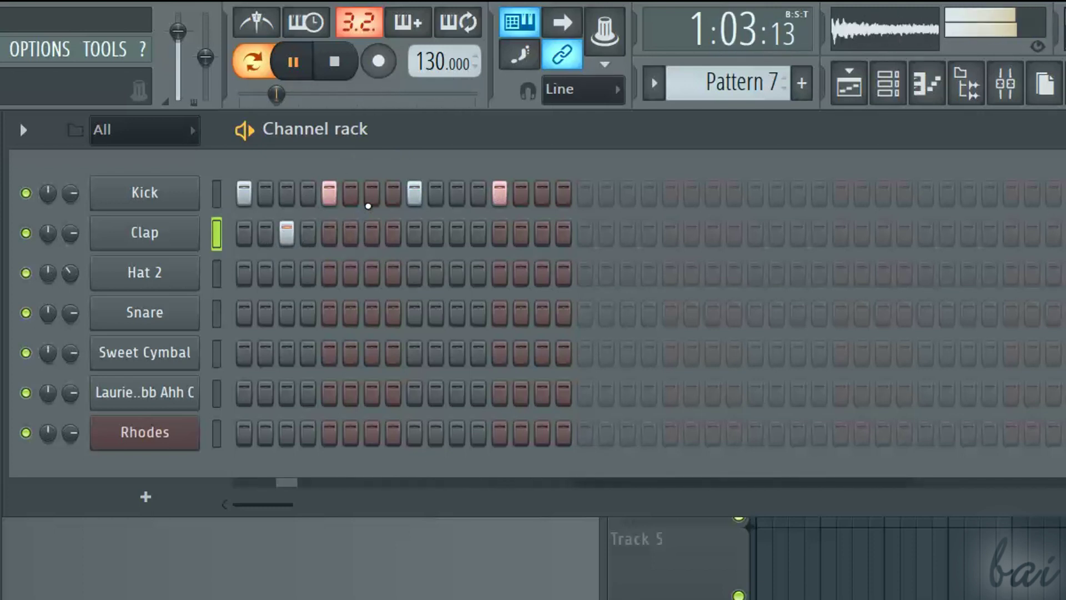
scroll(70, 232, up, 3)
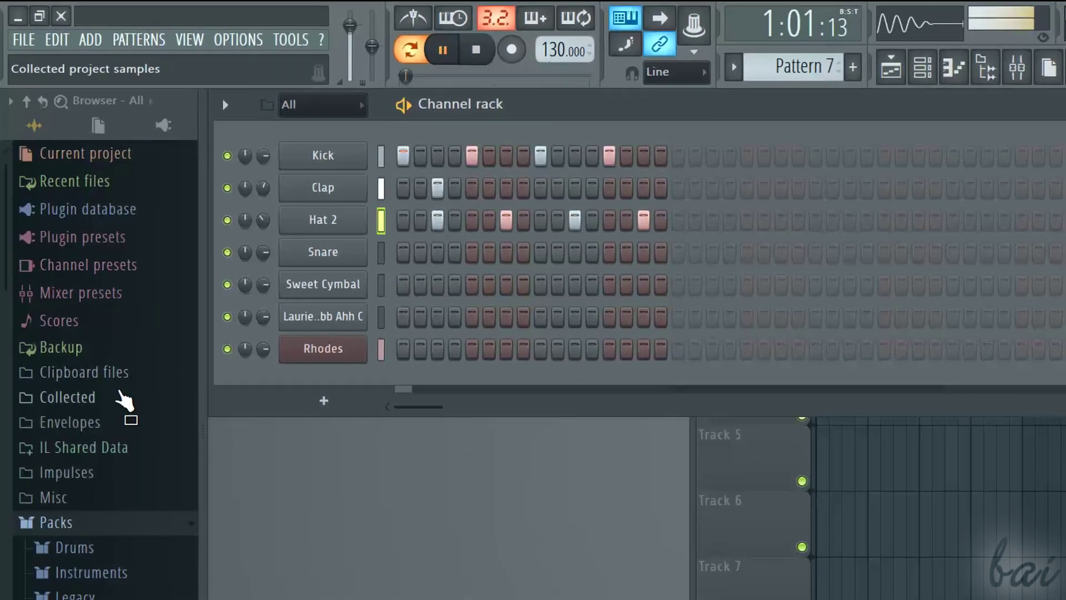
Find DL Stadium under Packs > Loops, preview it, add it to Pattern 8 and play it.
scroll(133, 428, down, 5)
click(122, 440)
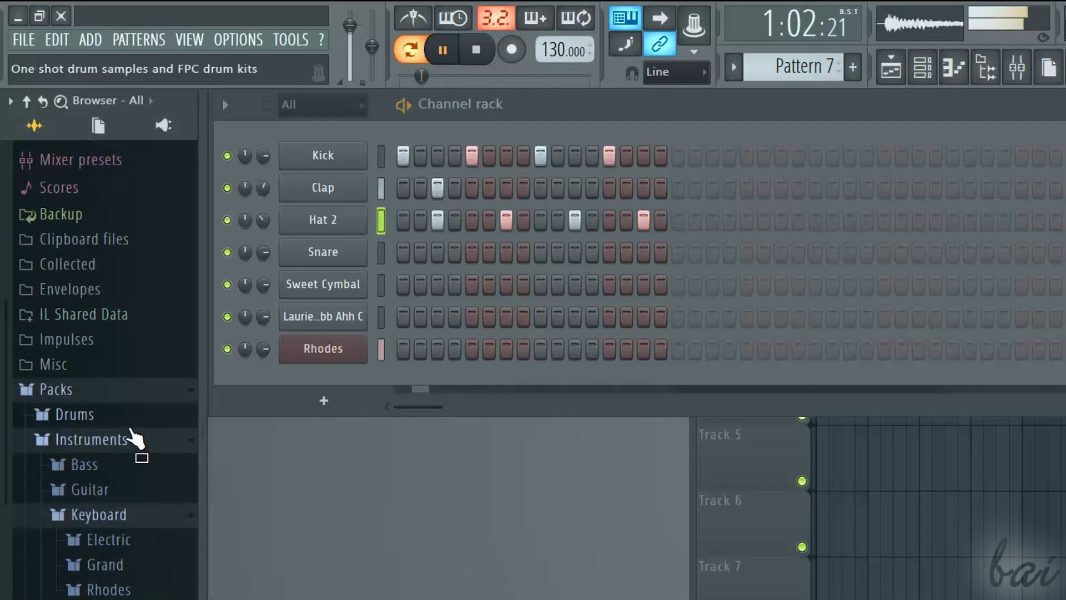
scroll(135, 440, down, 3)
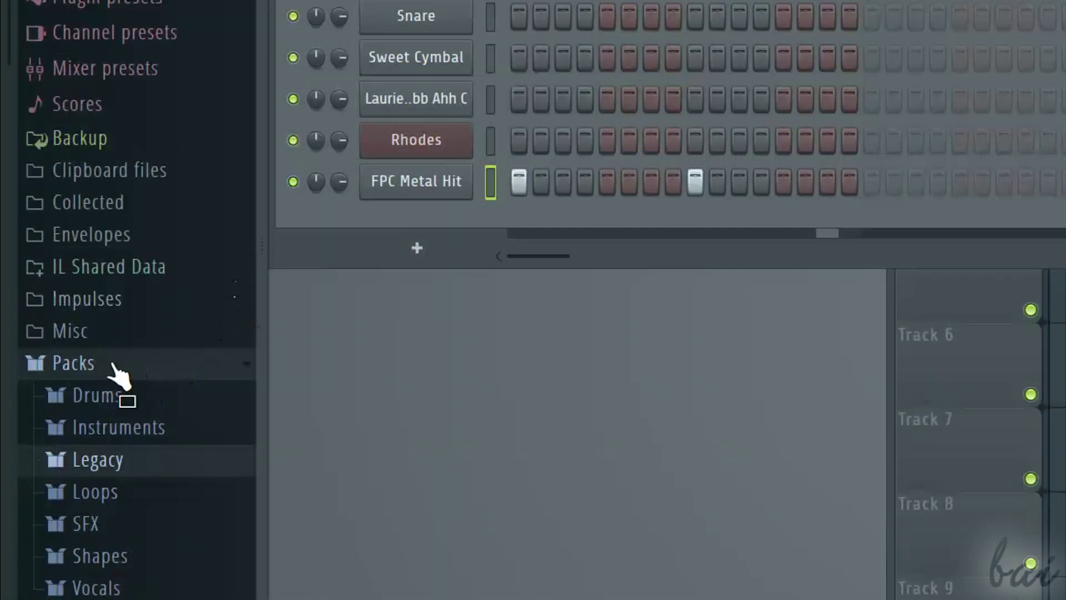
scroll(133, 389, down, 6)
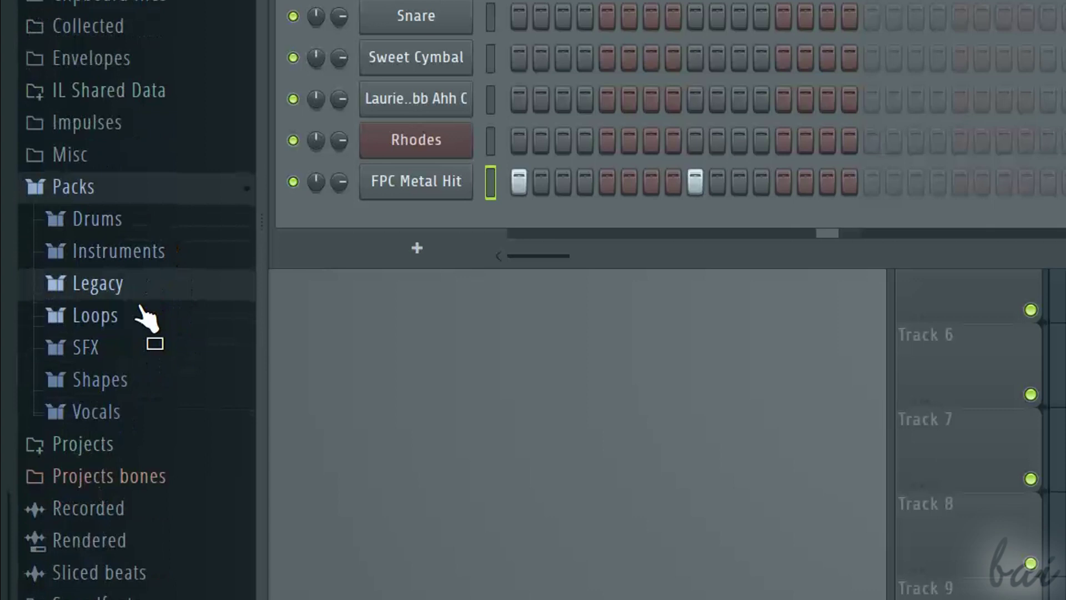
click(117, 322)
scroll(144, 239, down, 6)
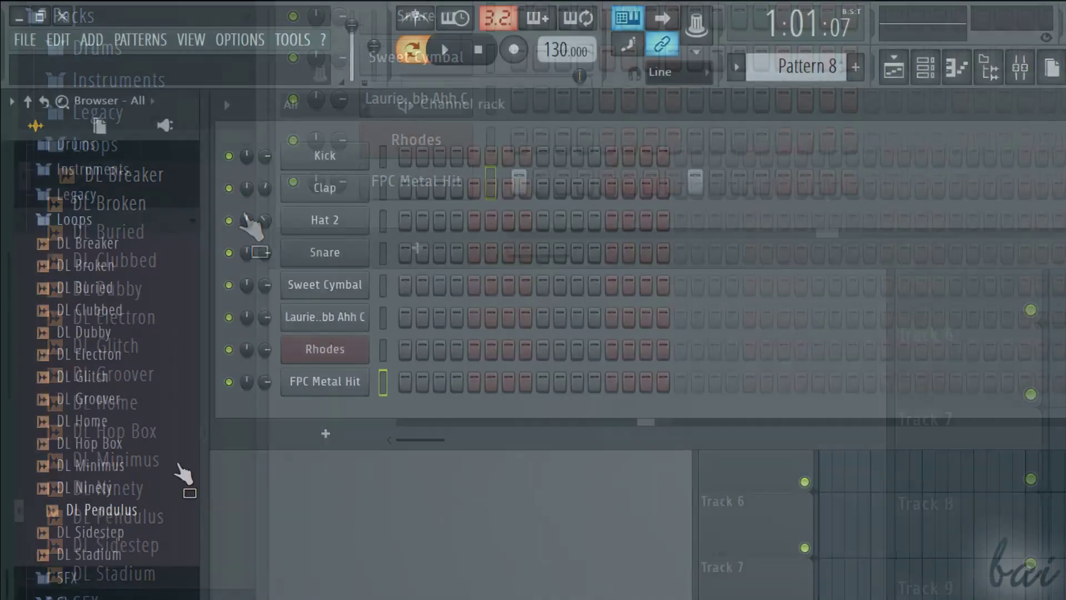
click(120, 578)
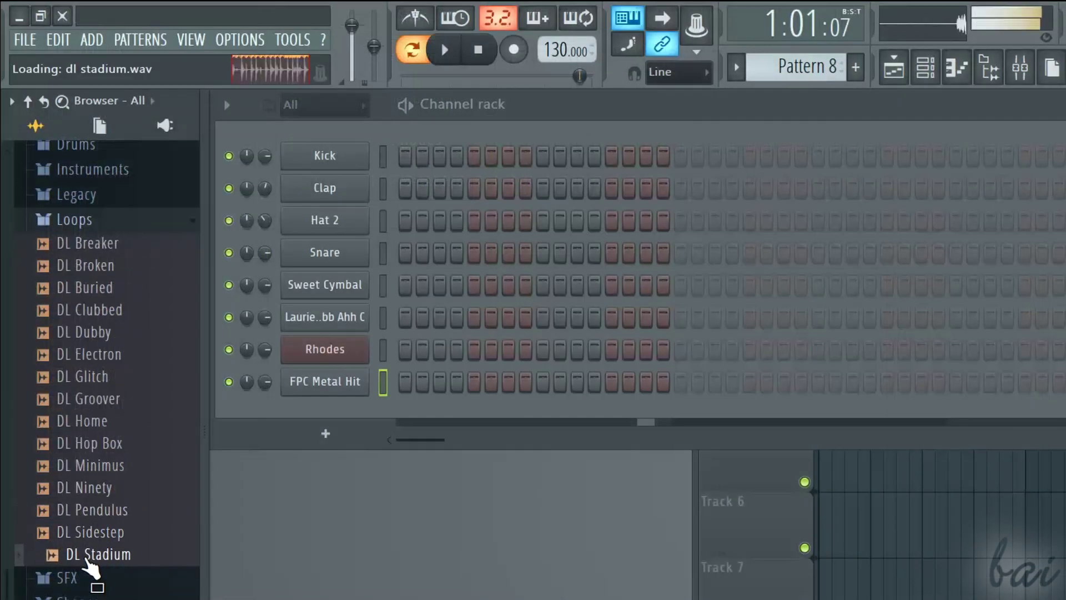
drag(87, 558, 336, 418)
click(446, 51)
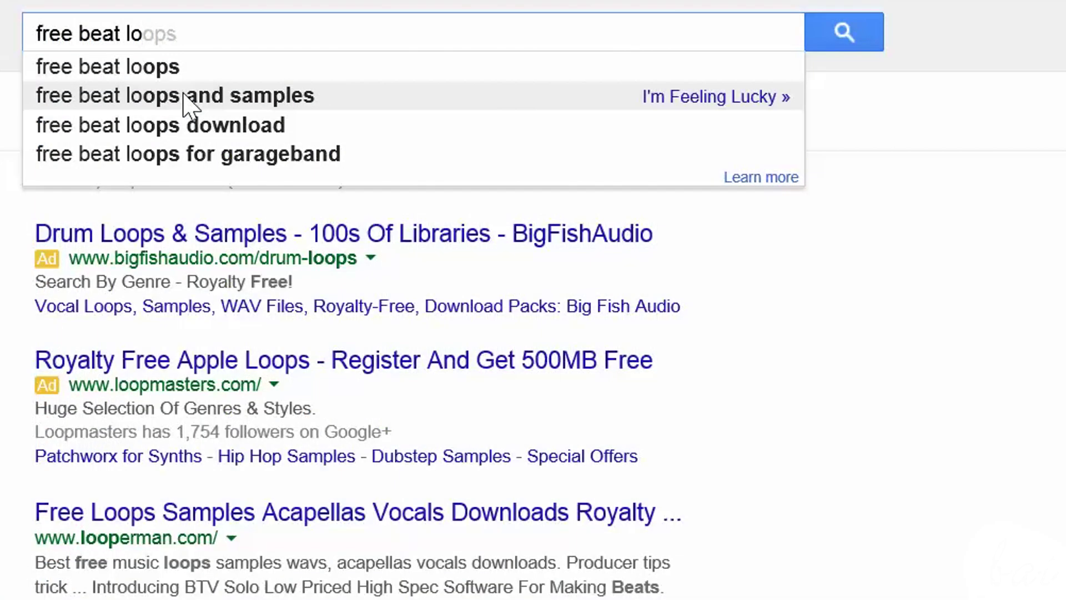
Search Google for 'free beat loops and samples' and scroll through the results.
click(192, 95)
scroll(557, 372, down, 5)
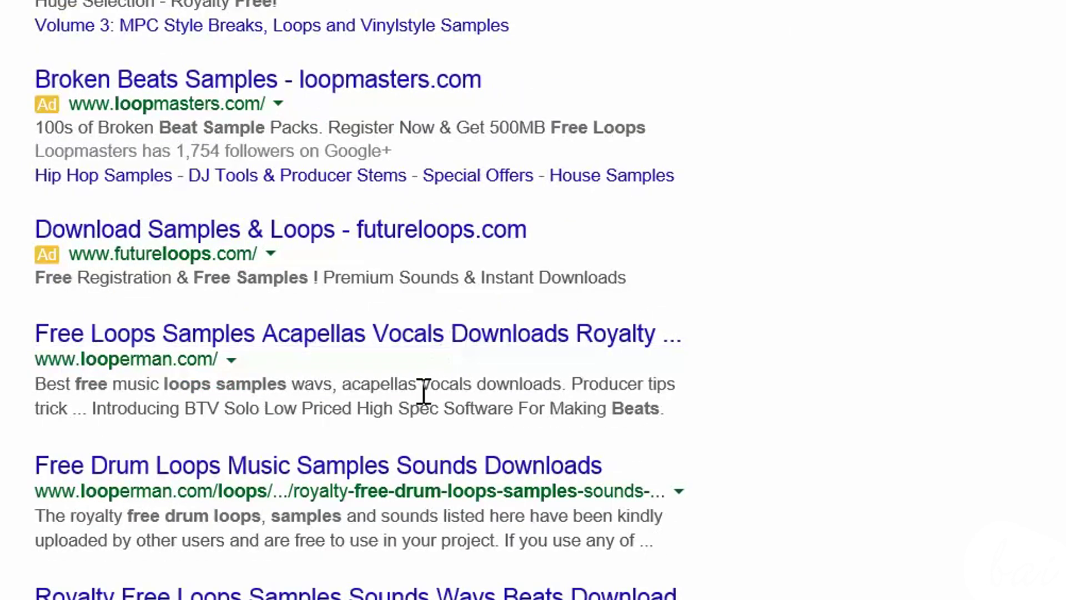
scroll(434, 437, up, 5)
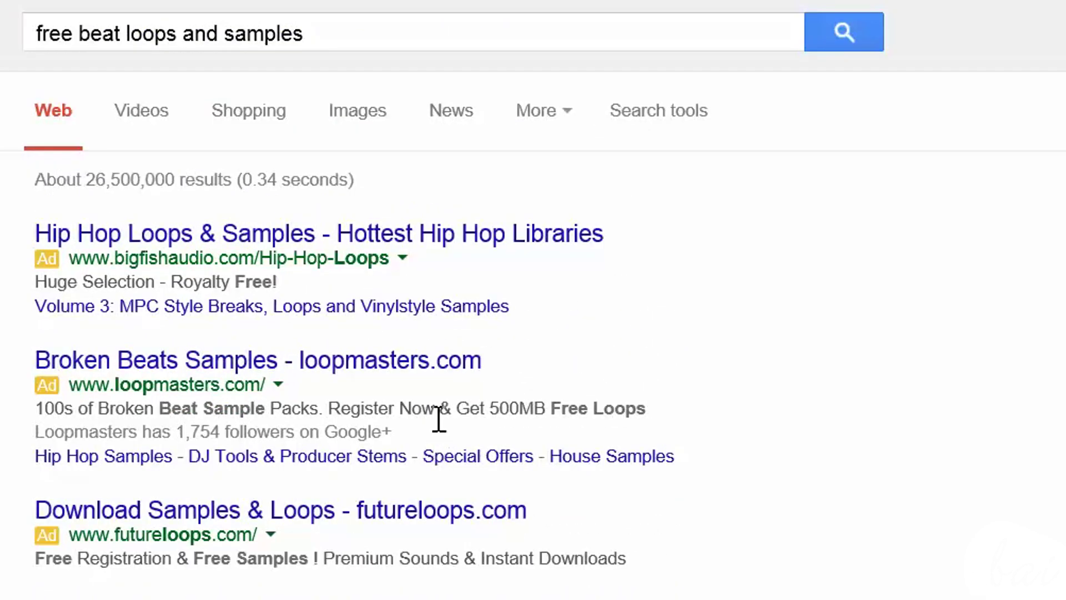
scroll(457, 400, down, 5)
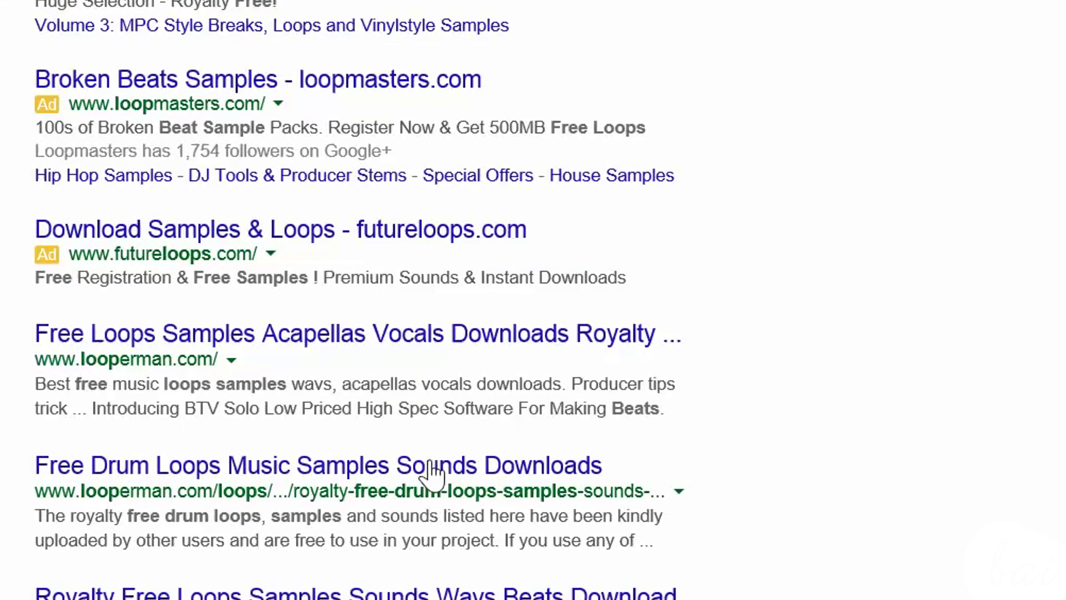
scroll(430, 472, down, 5)
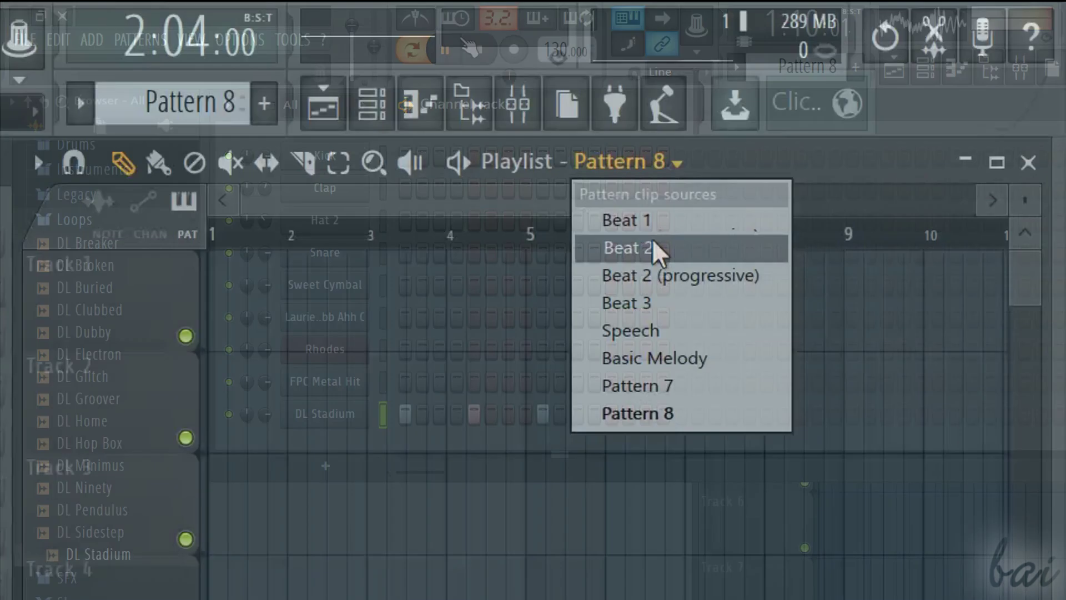
Place a Beat 2 clip at bar 1 of Track 1 and Beat 2 (progressive) clips at bars 3 and 4.
click(660, 250)
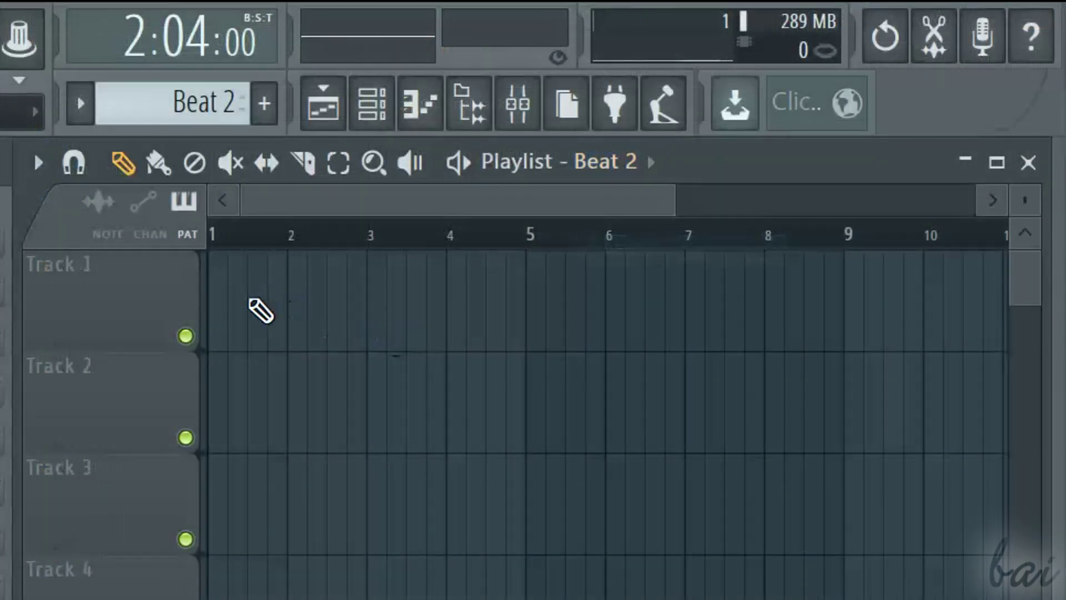
click(245, 315)
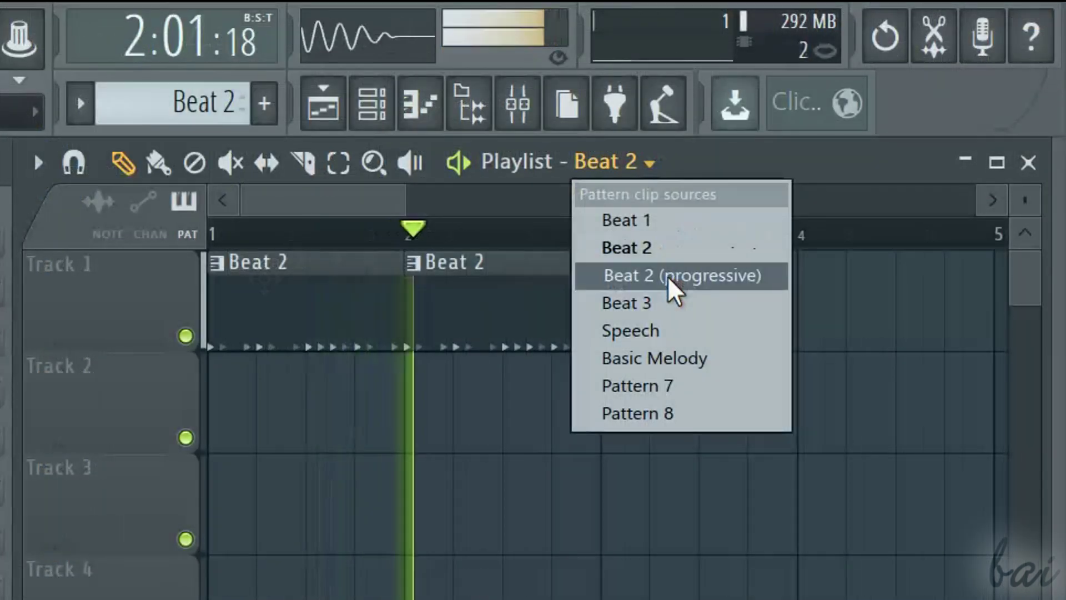
click(669, 276)
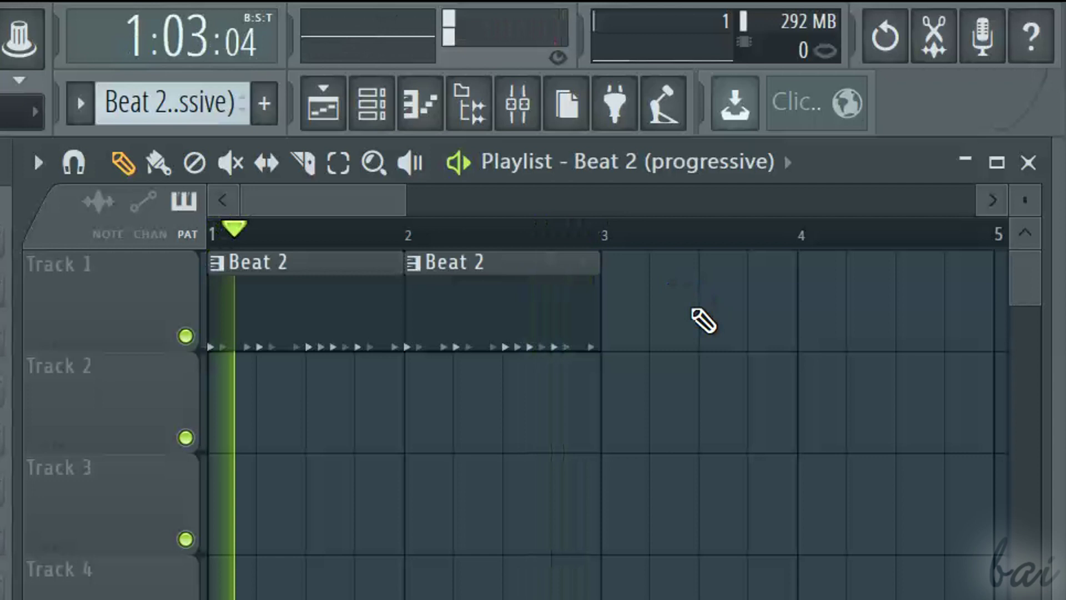
click(701, 312)
drag(761, 264, 721, 255)
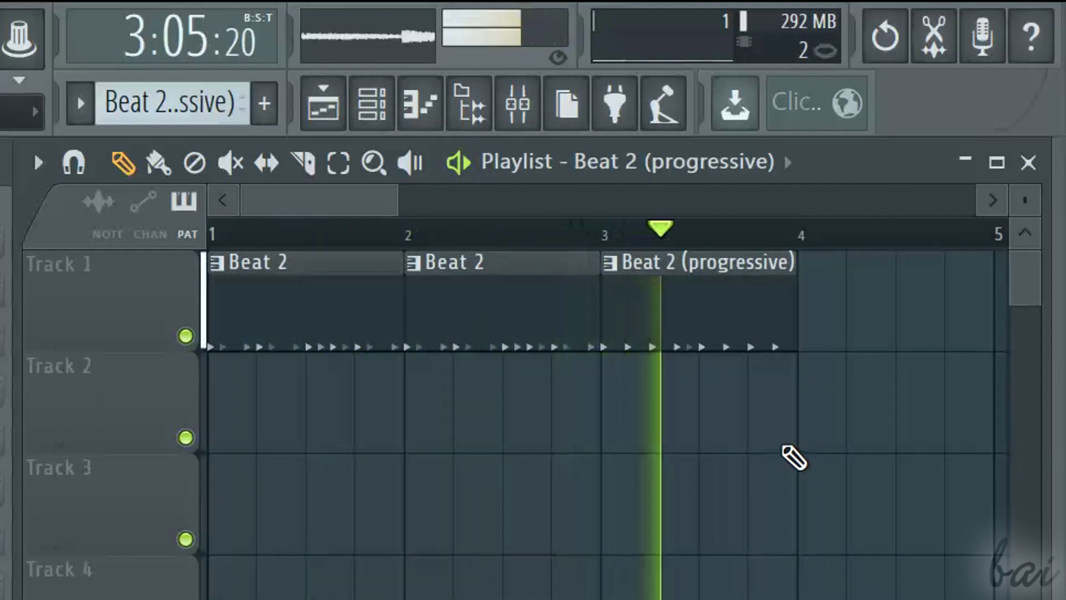
click(838, 311)
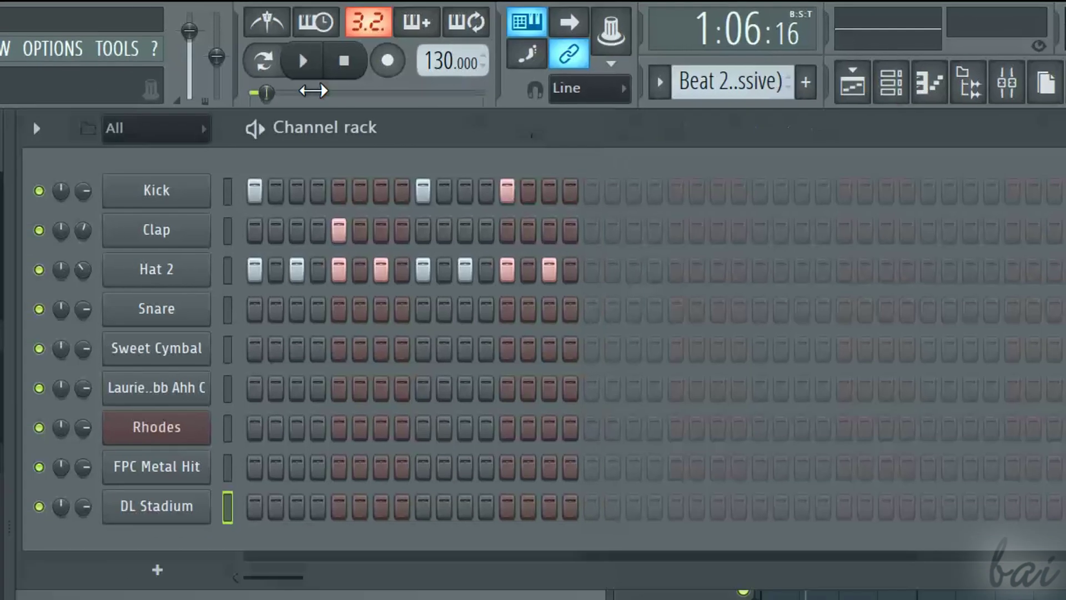
Loop Beat 2 (progressive) in Pattern mode, sweeping Swing to half, zero, then maximum.
click(22, 66)
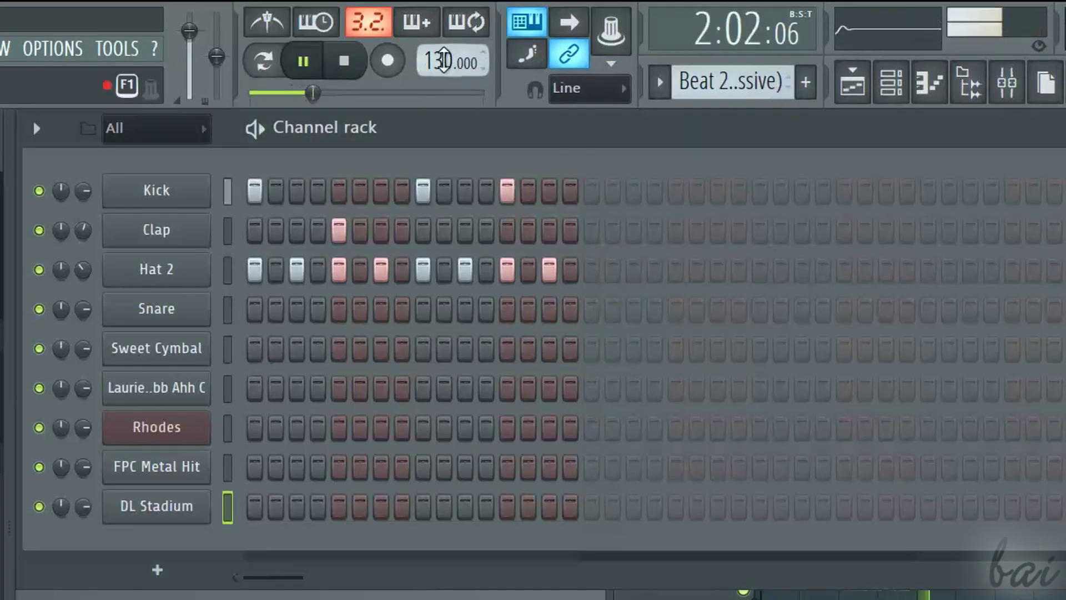
click(278, 67)
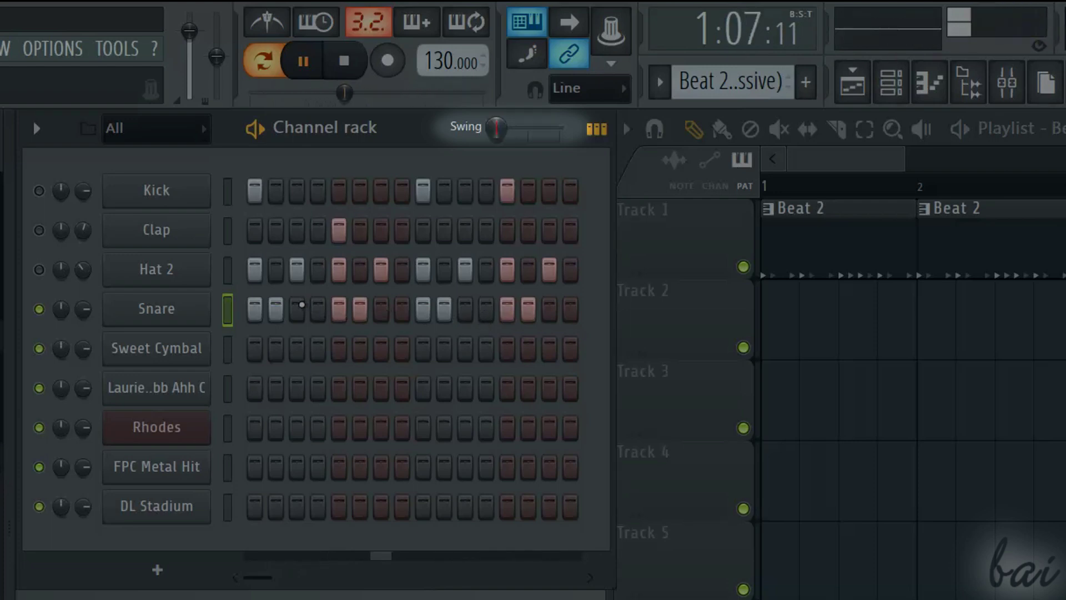
drag(519, 135, 562, 130)
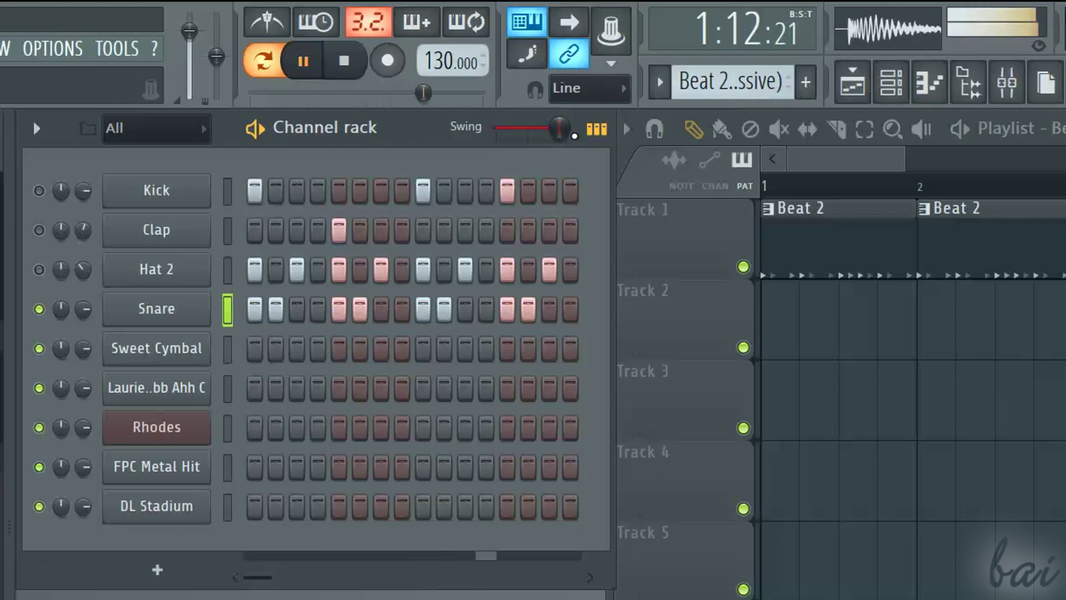
drag(559, 130, 502, 133)
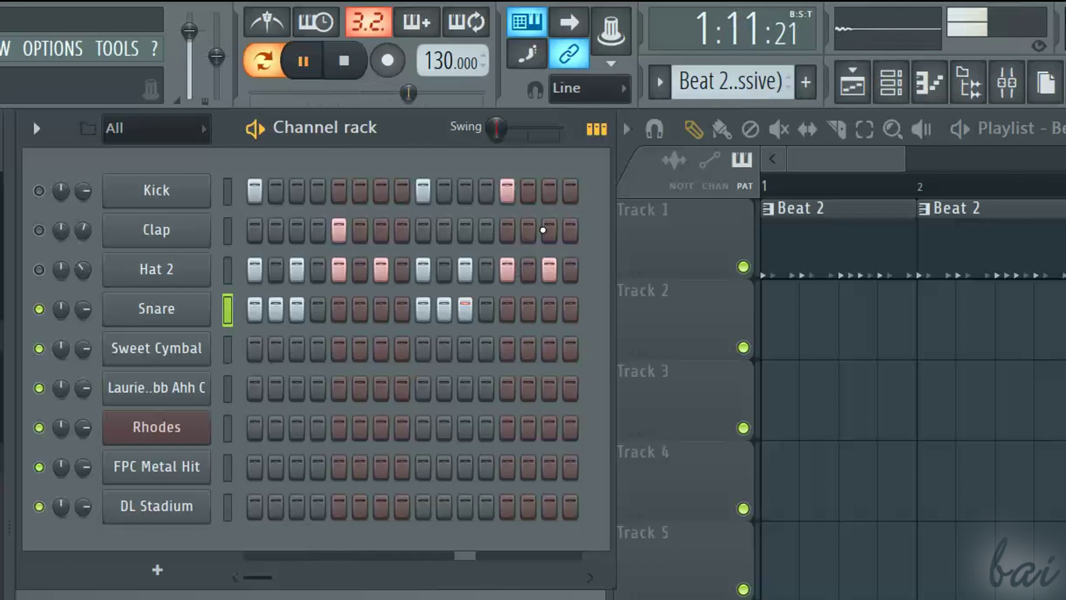
drag(497, 129, 559, 129)
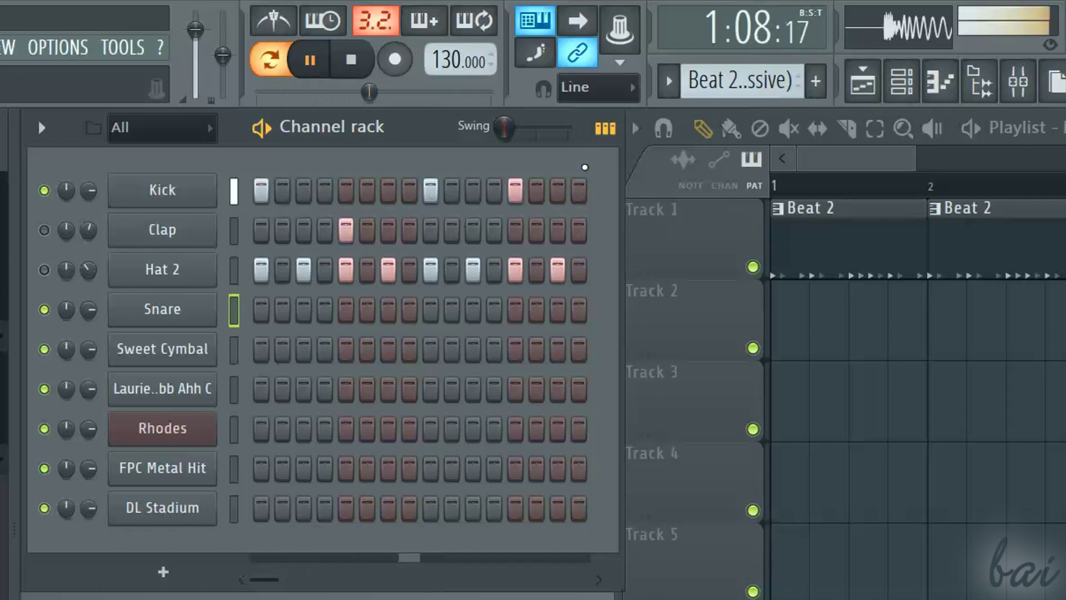
Switch the Channel rack to the note overview, back to step buttons, then to the overview again.
click(606, 128)
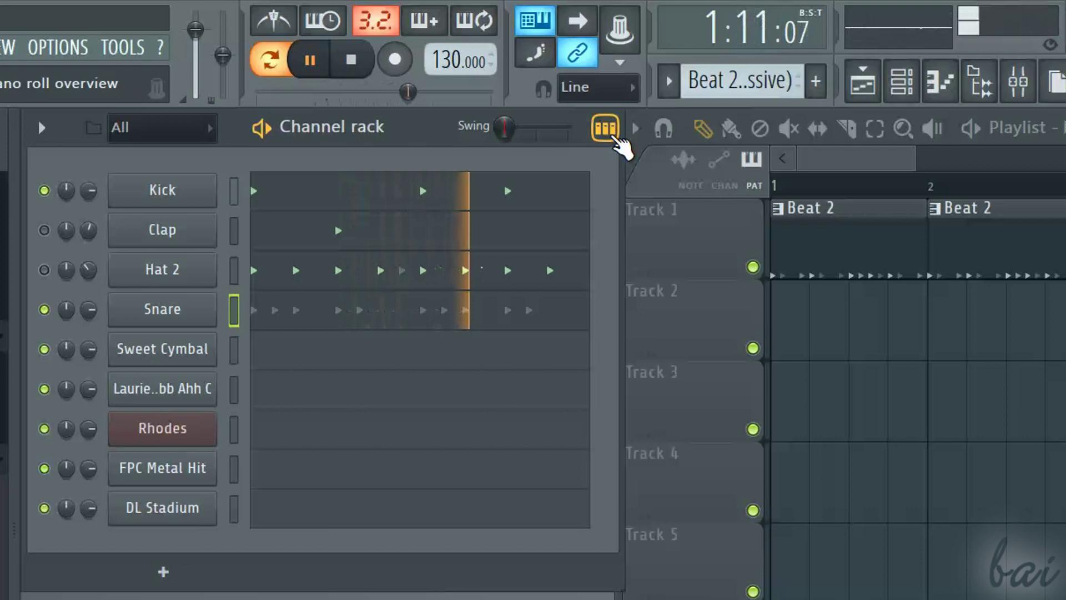
click(605, 128)
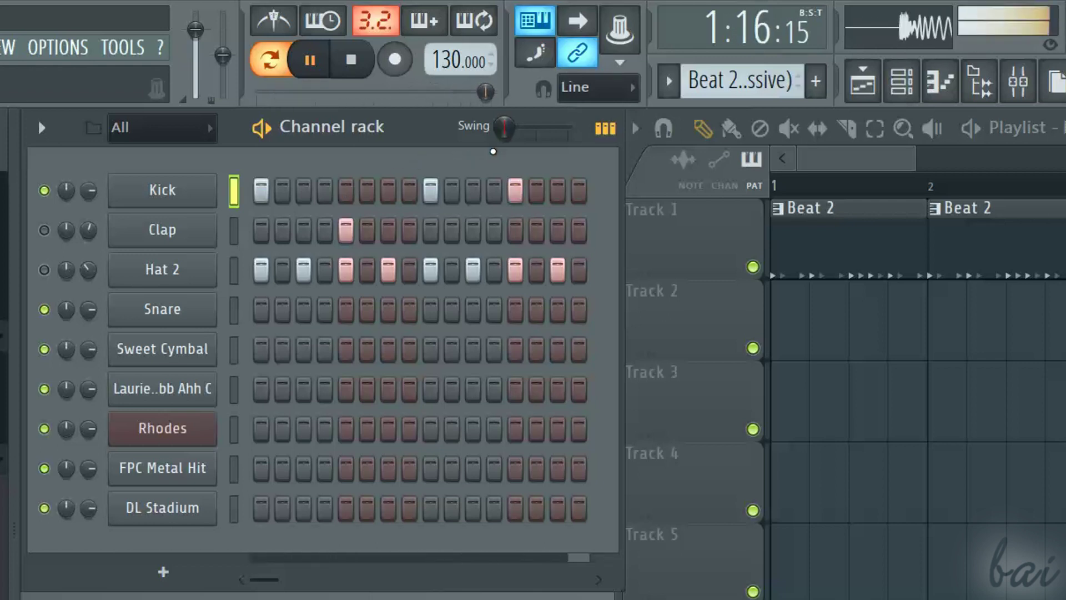
click(605, 128)
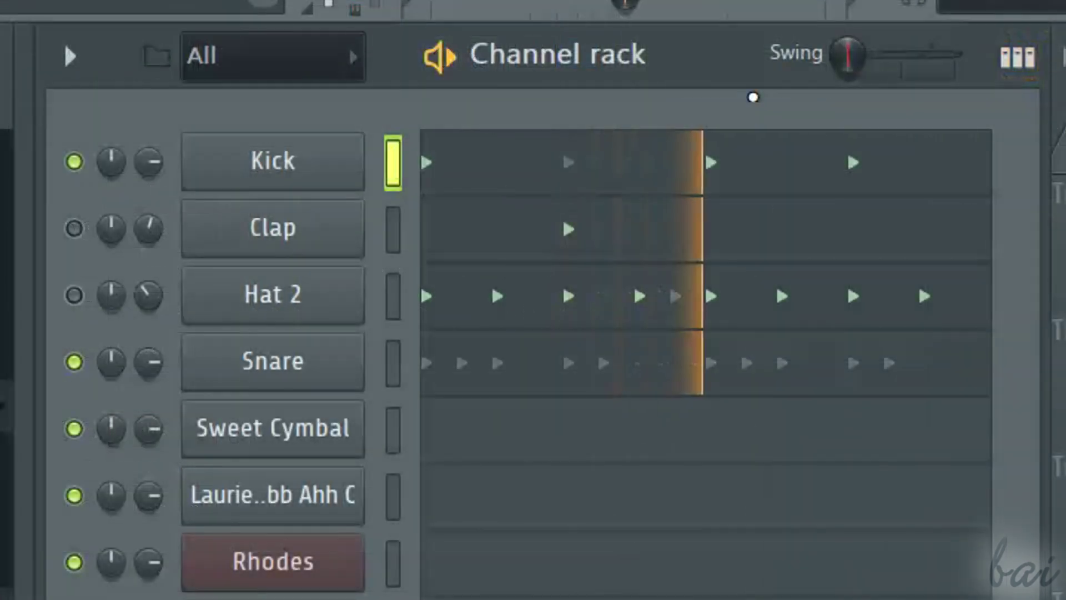
Add a trial Kick hit, remove the extra hit on step 5, and return to the note overview.
click(841, 149)
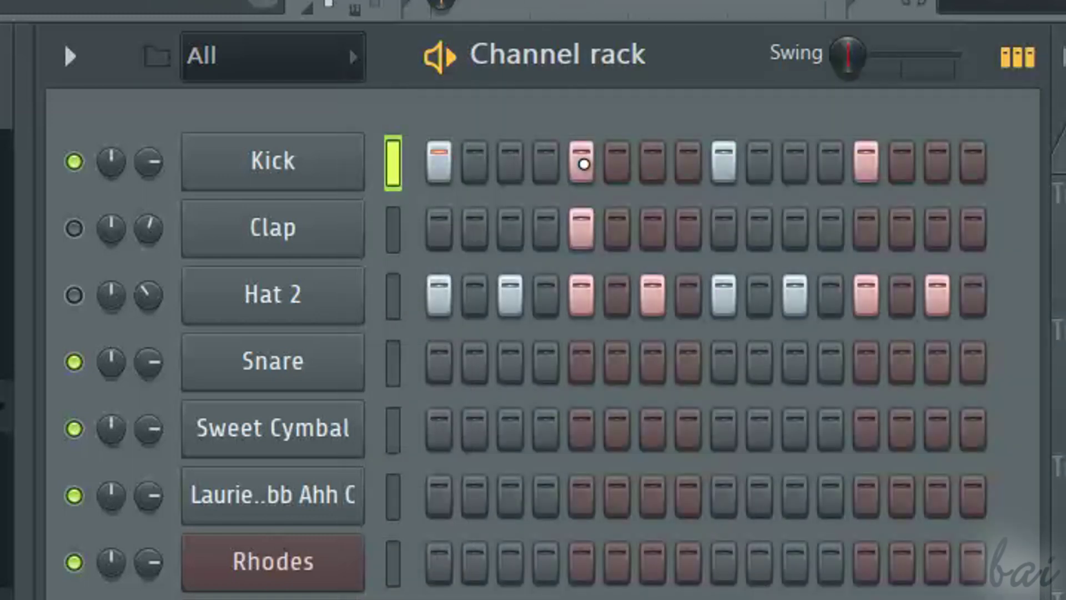
click(583, 164)
click(1019, 58)
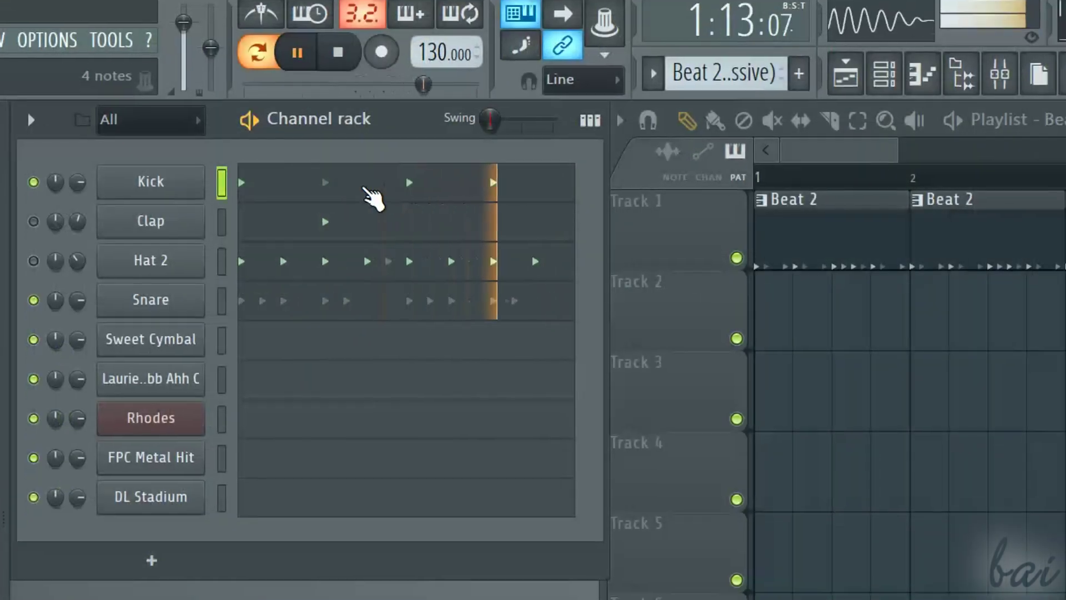
Open the Kick notes in the piano roll and set the event lane to Note fine pitch.
click(373, 194)
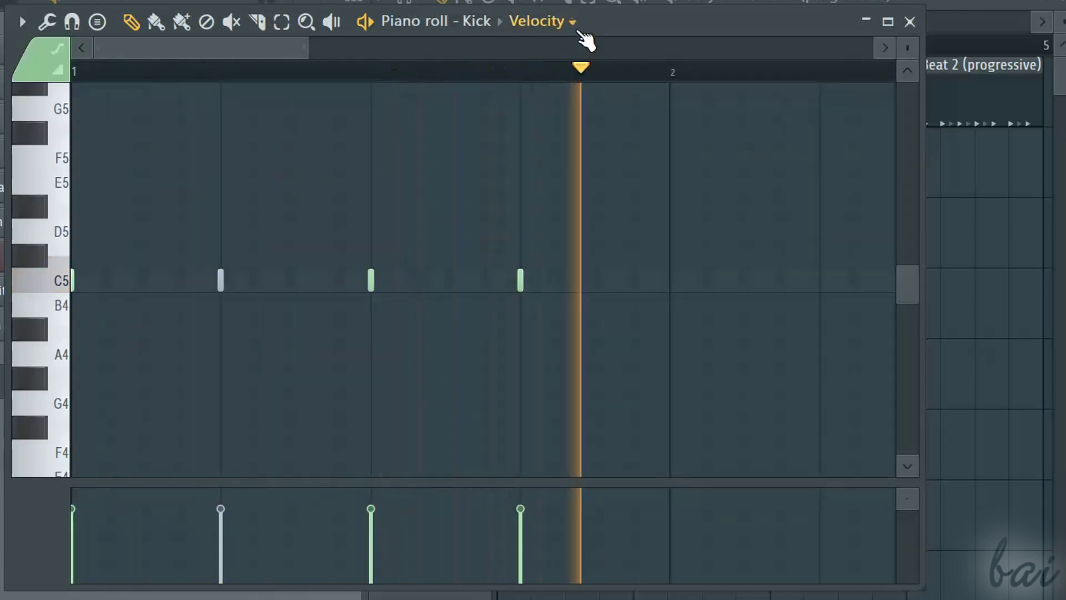
click(573, 22)
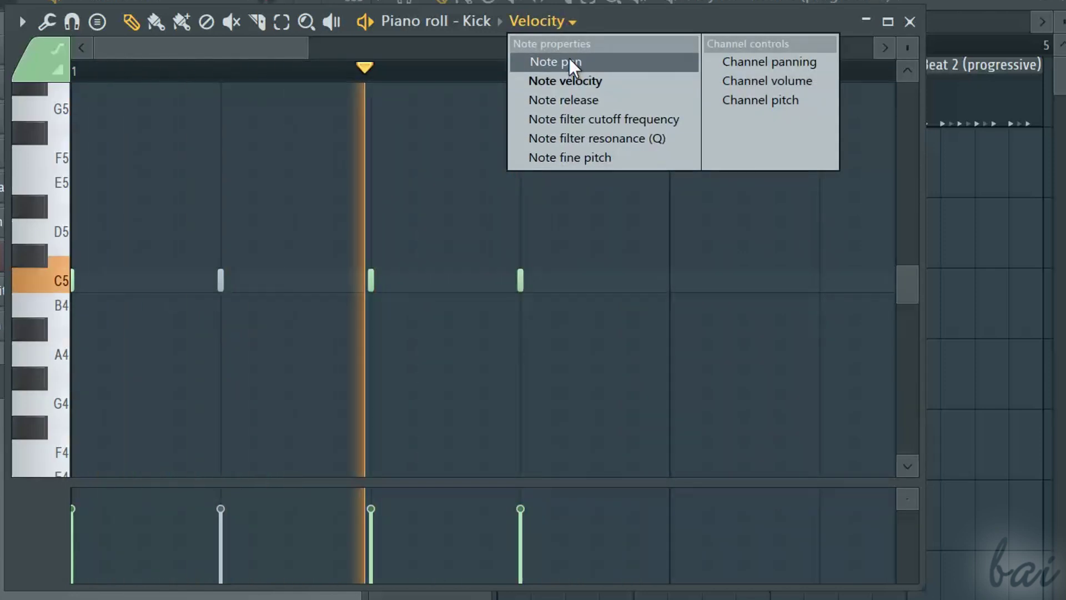
click(570, 121)
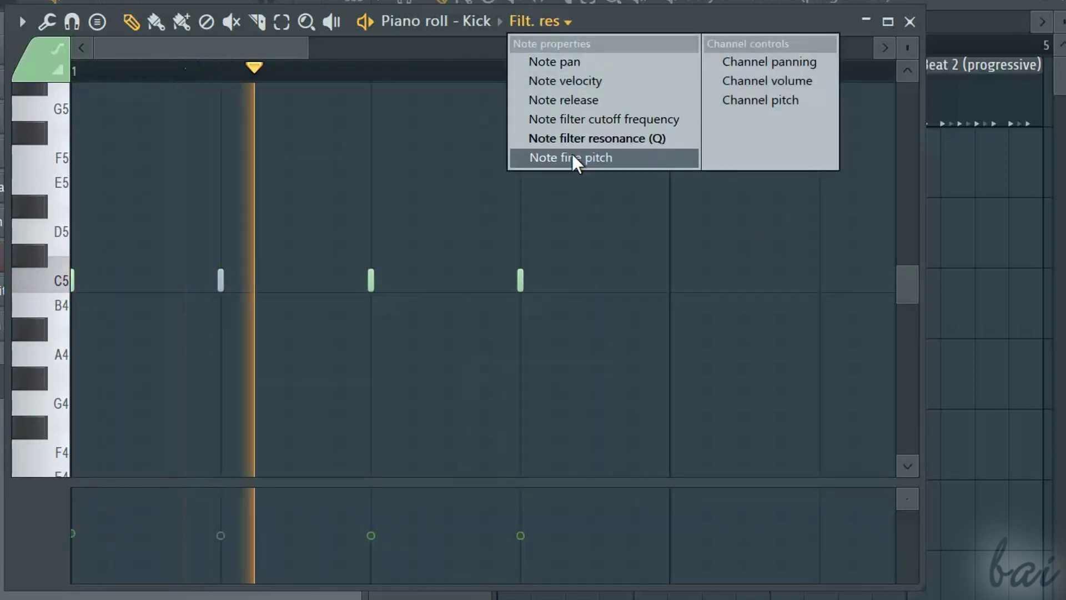
click(572, 158)
Raise the fine pitch of the third and fourth Kick notes.
drag(382, 548, 383, 517)
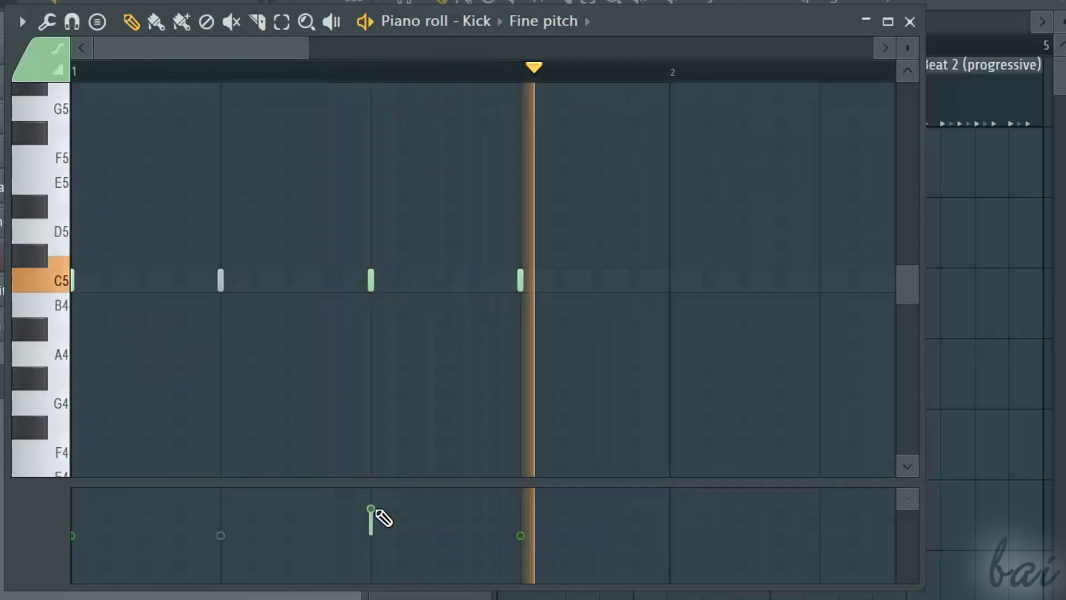
drag(383, 517, 385, 500)
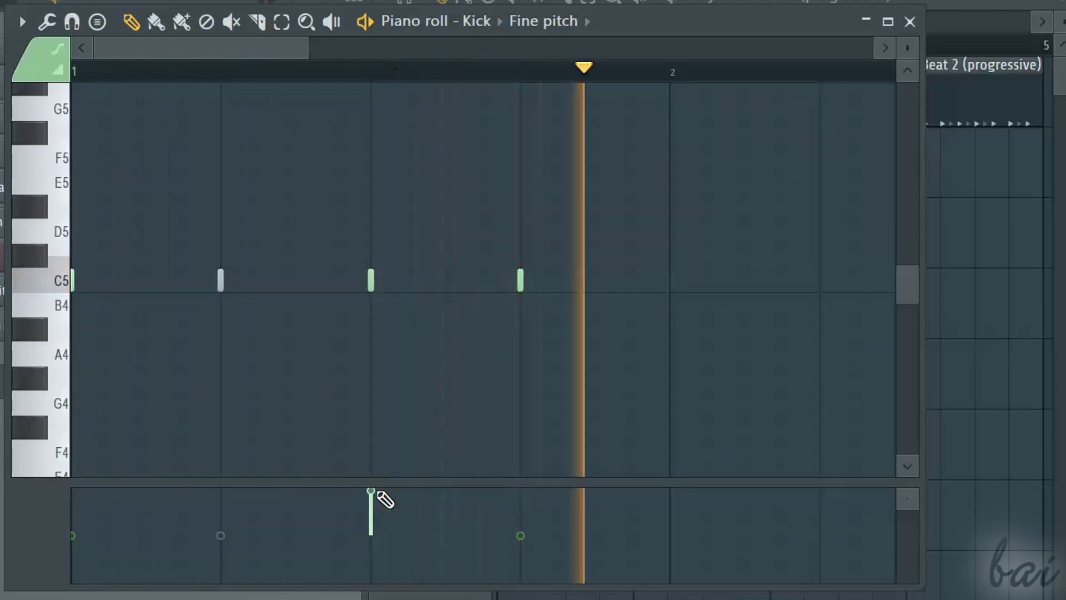
drag(378, 507, 370, 533)
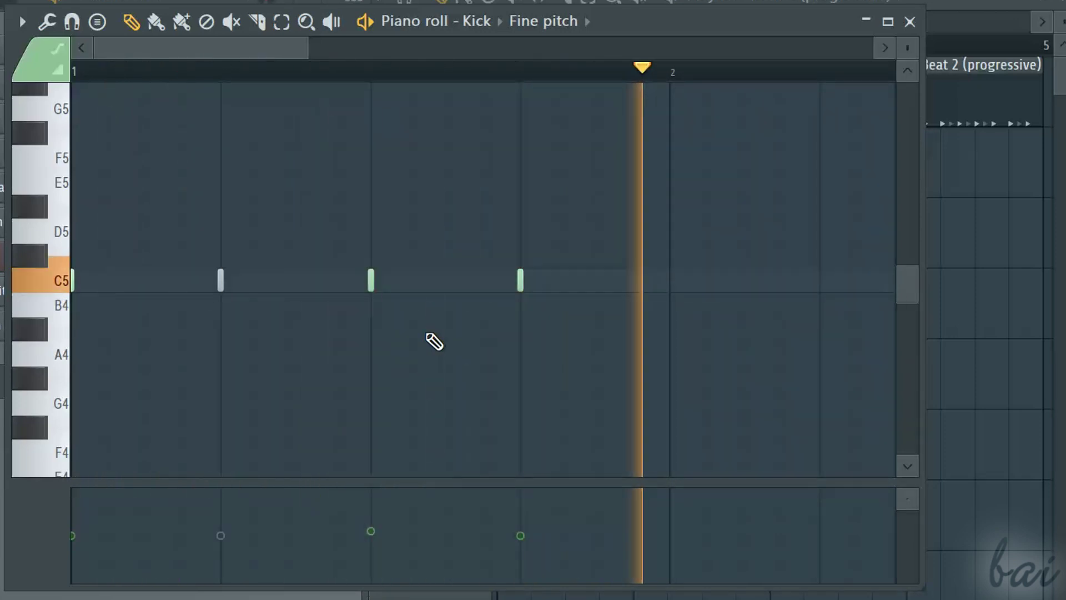
drag(371, 531, 397, 514)
drag(522, 533, 522, 515)
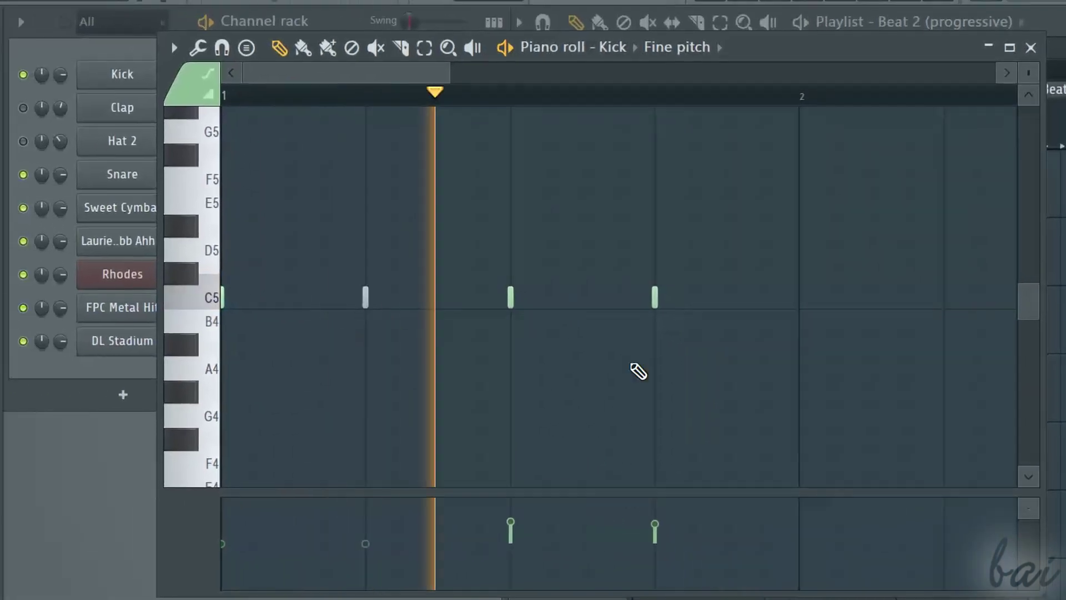
In Hat 2's piano roll, move three notes from C5 up to D5 and one down to A4, then close it.
click(1030, 48)
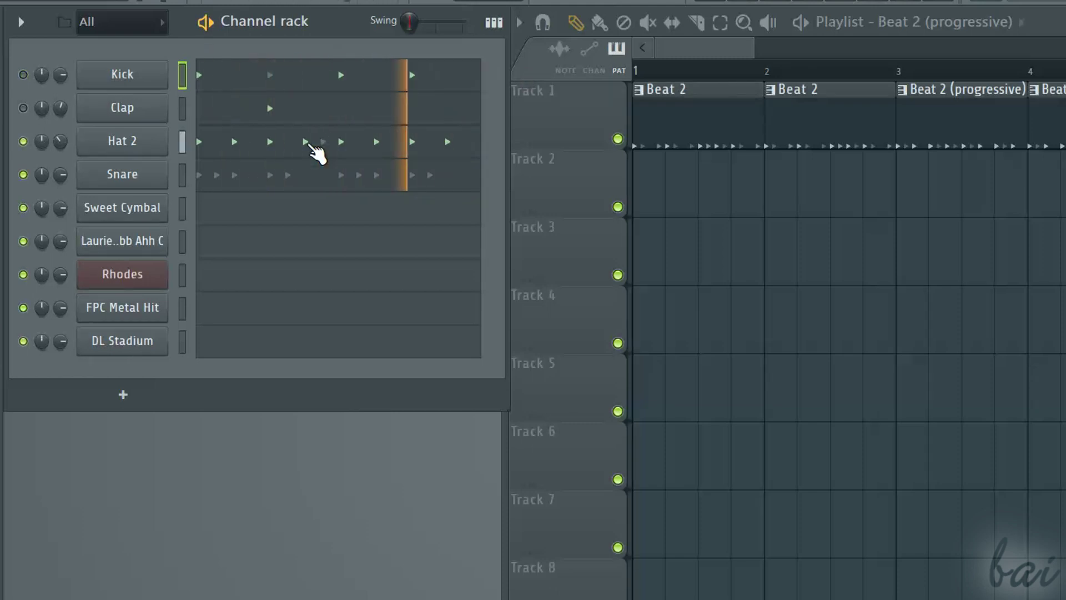
click(306, 148)
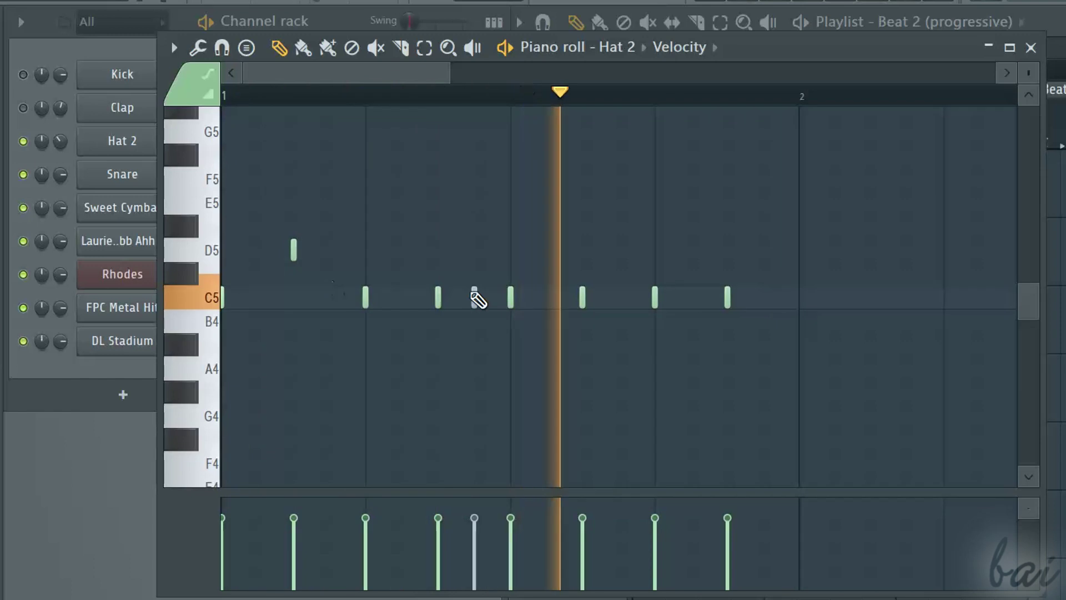
drag(439, 294, 445, 245)
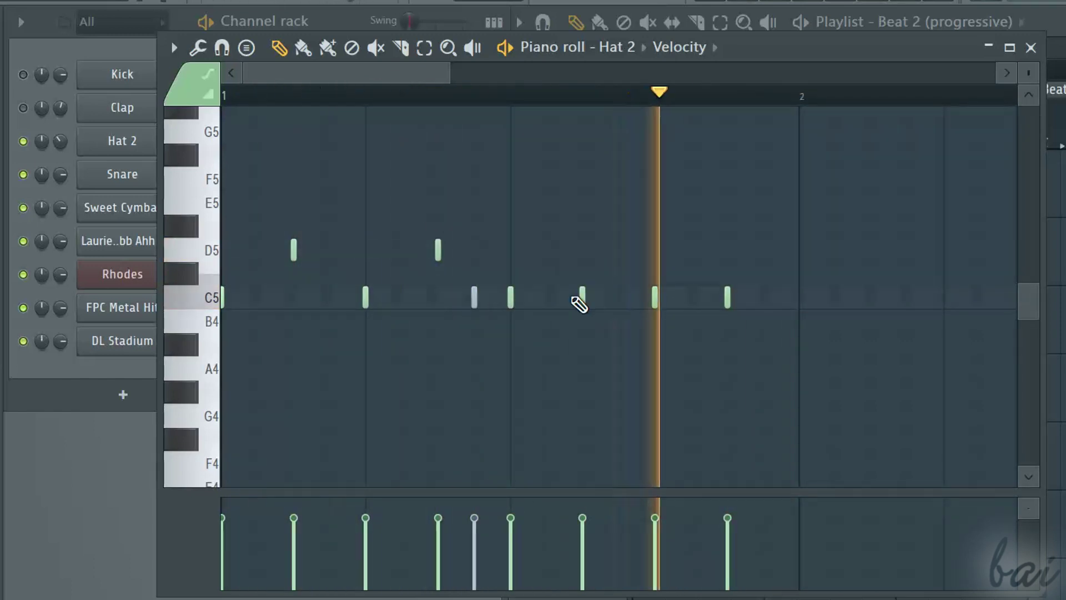
drag(583, 300, 581, 245)
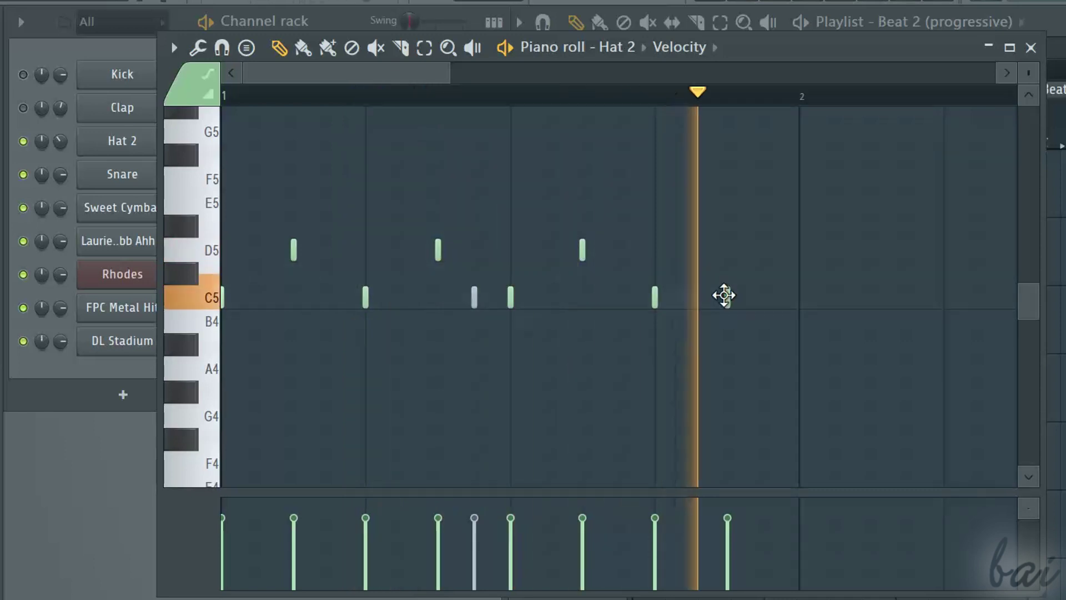
drag(724, 295, 728, 245)
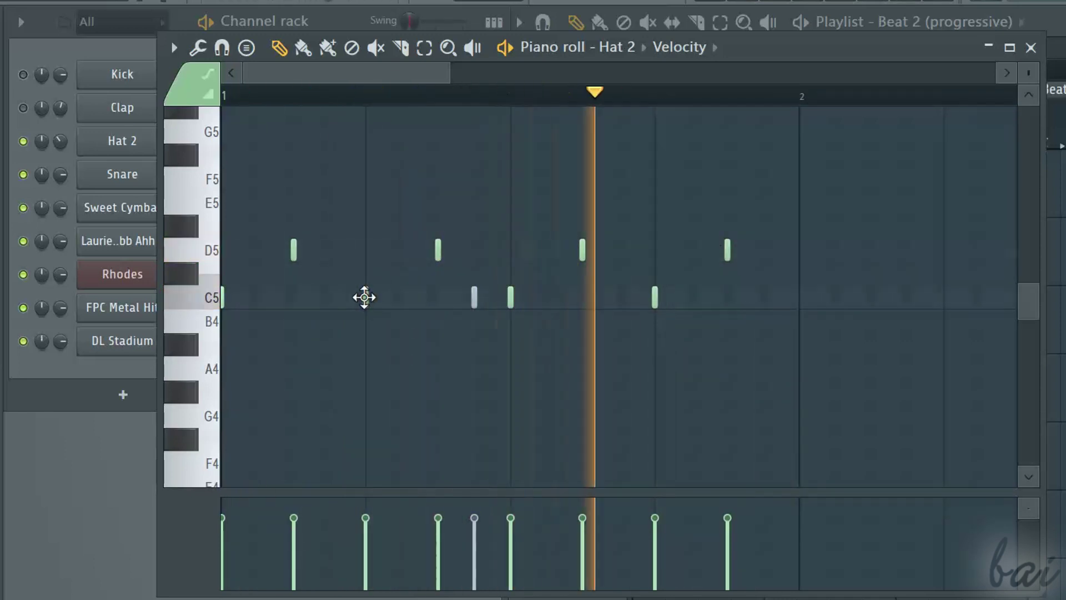
drag(365, 361, 364, 386)
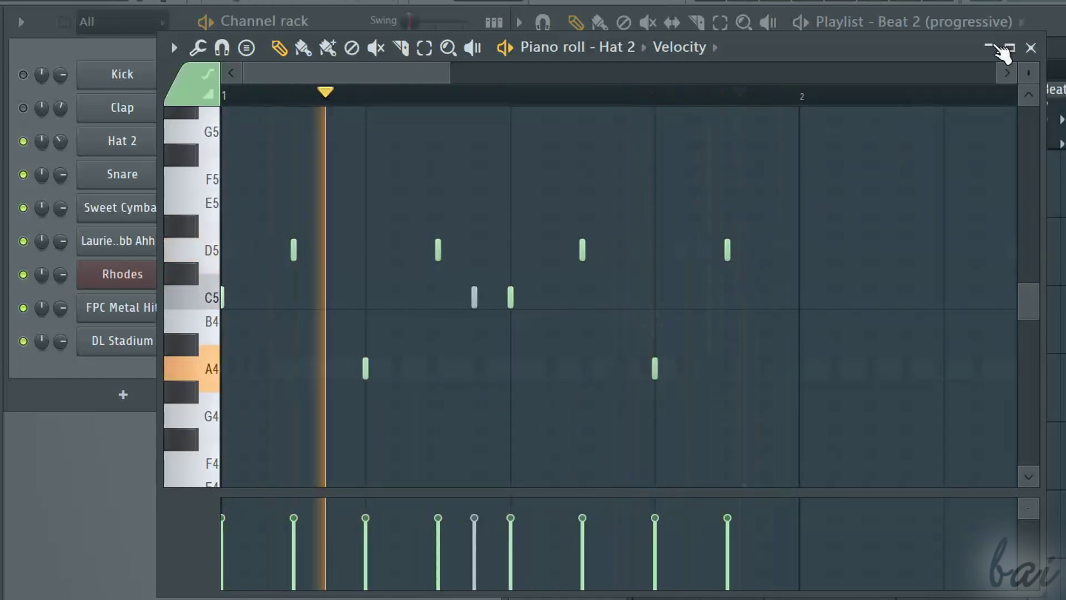
click(1031, 47)
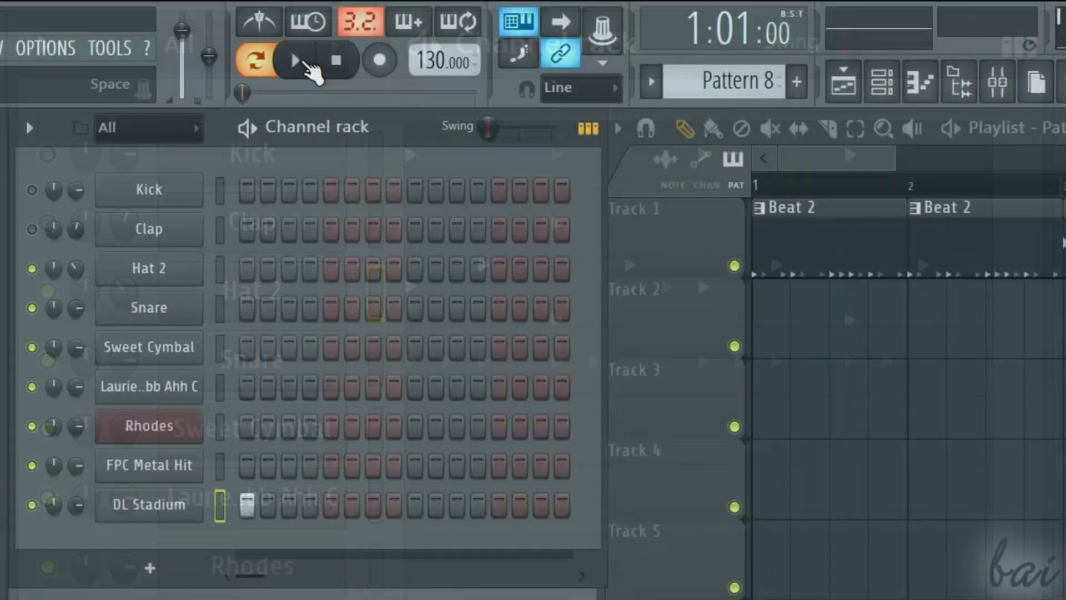
Play Pattern 8 and open the DL Stadium notes in the piano roll.
click(295, 60)
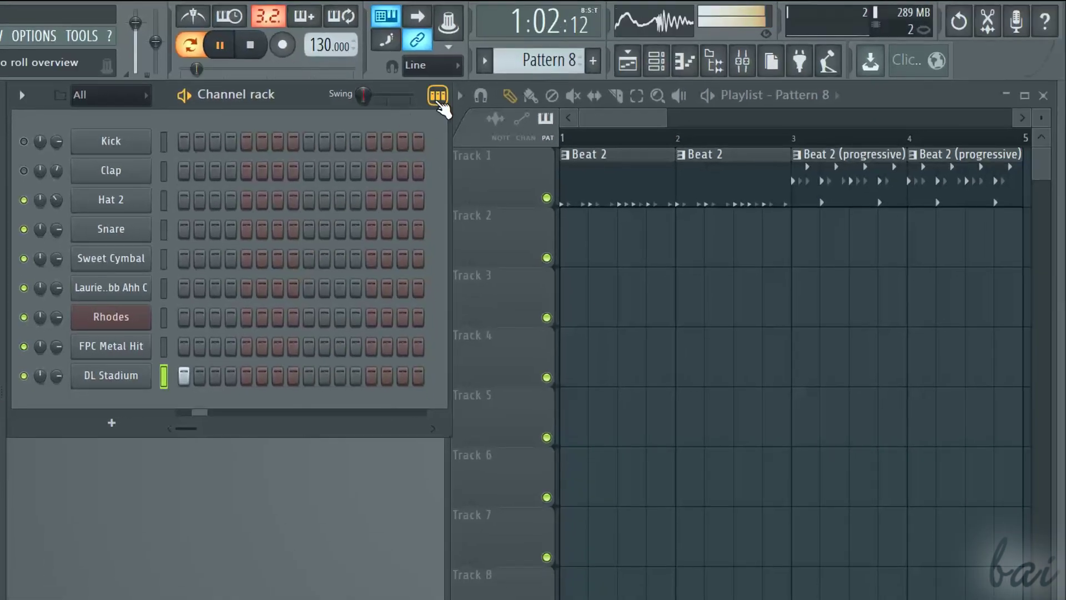
click(437, 95)
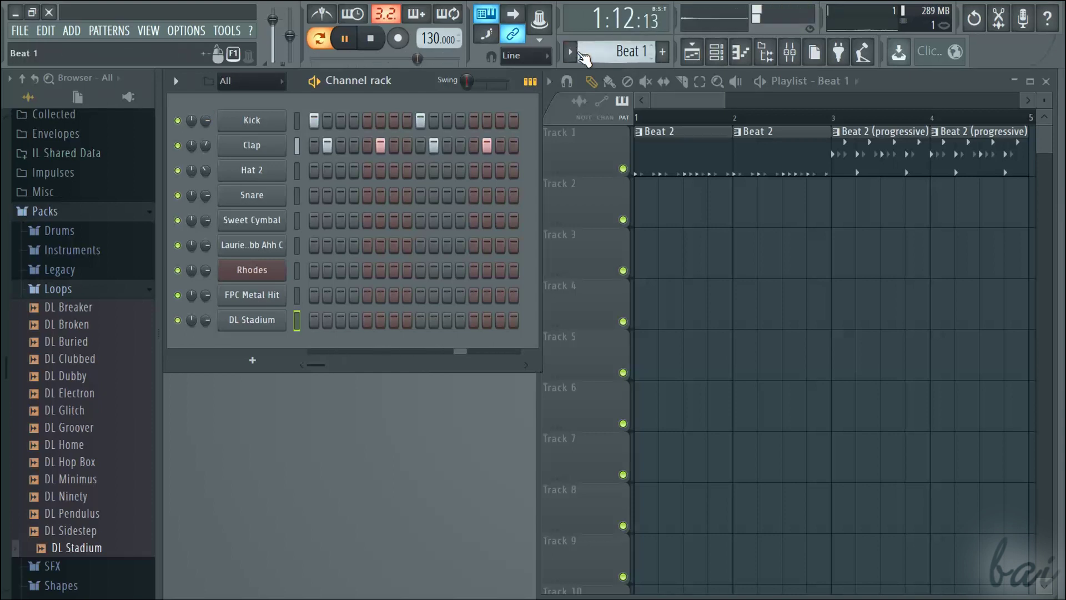
Select the Beat 3 pattern from the pattern list, then reopen the list.
click(570, 51)
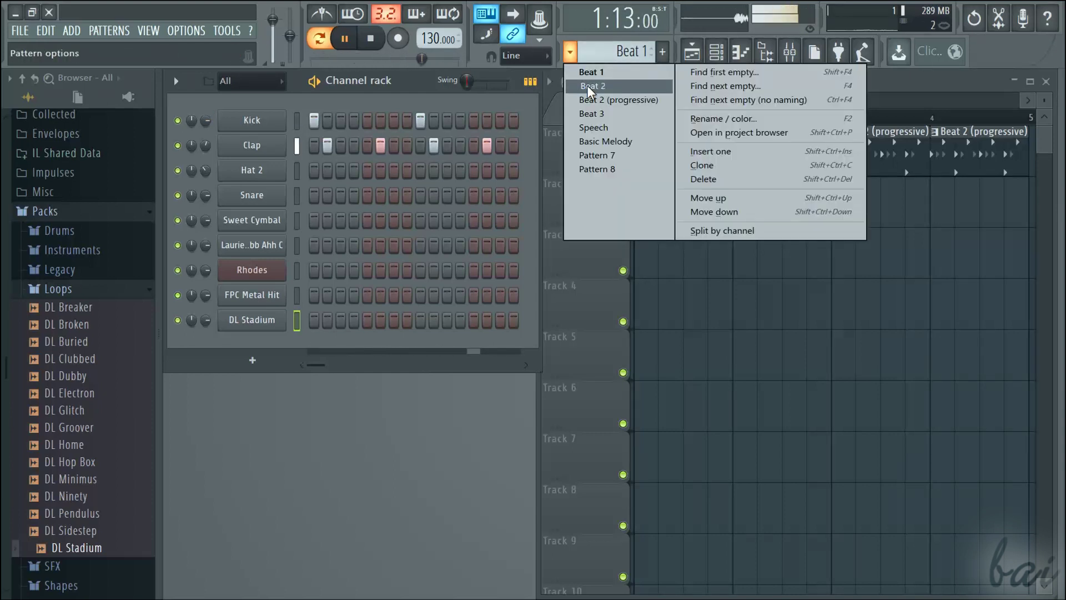
click(592, 114)
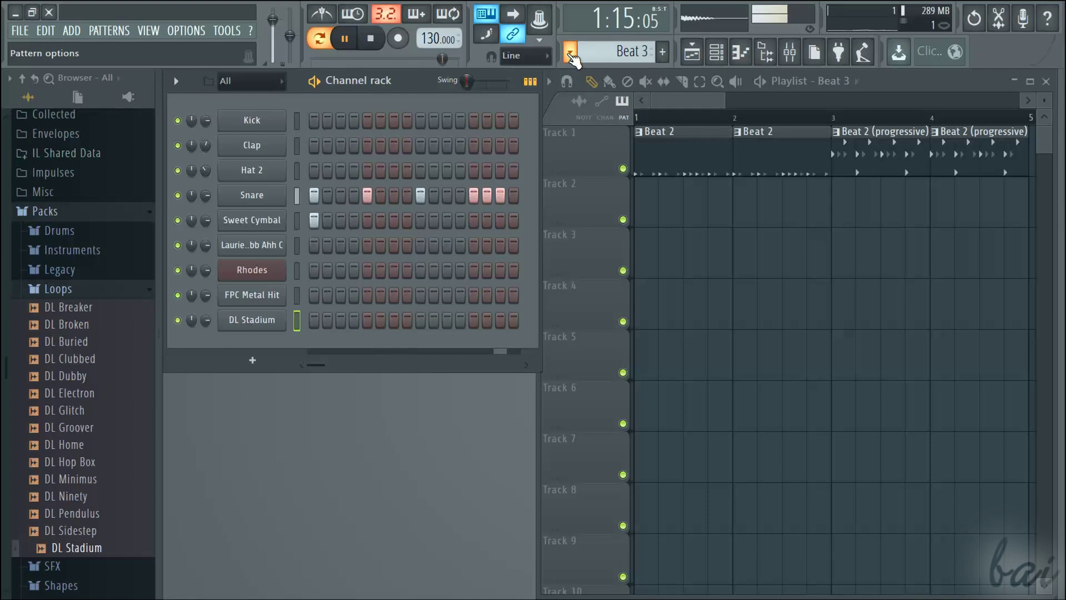
click(569, 51)
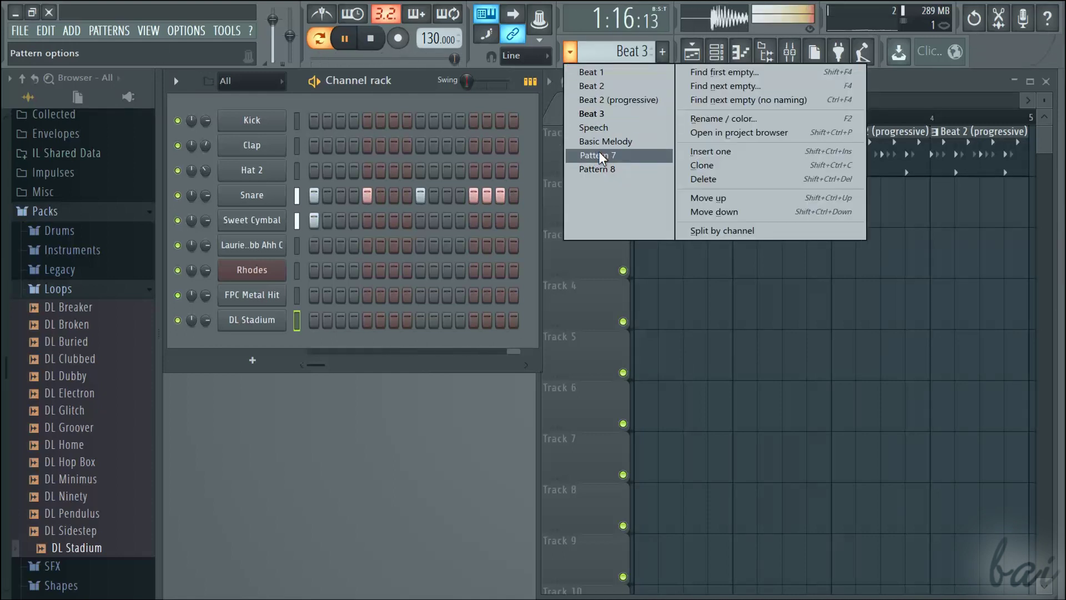